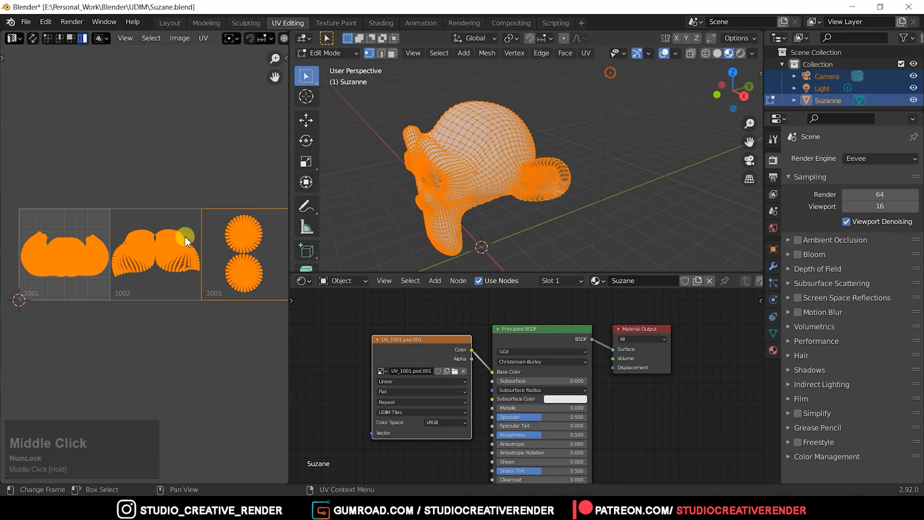
Examine Suzanne's UV islands across the UDIM tiles 1001, 1002 and 1003 and compare them with the model from several angles.
{"action": "middle_click", "coordinate": [210, 272]}
{"action": "middle_click_drag", "start_coordinate": [210, 272], "coordinate": [203, 264]}
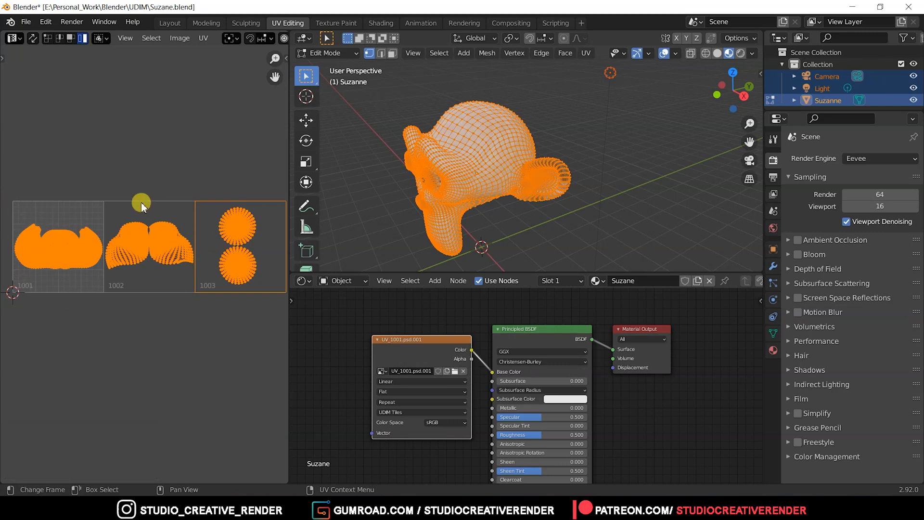
{"action": "mouse_move", "coordinate": [196, 223]}
{"action": "middle_mouse_down"}
{"action": "mouse_move", "coordinate": [198, 208]}
{"action": "mouse_move", "coordinate": [192, 219]}
{"action": "middle_mouse_up"}
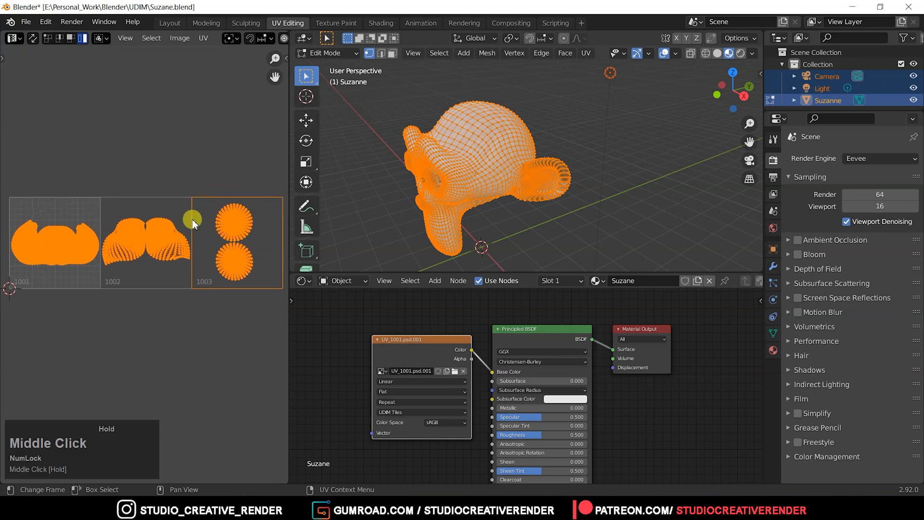
{"action": "key", "text": "n"}
{"action": "key", "text": "n"}
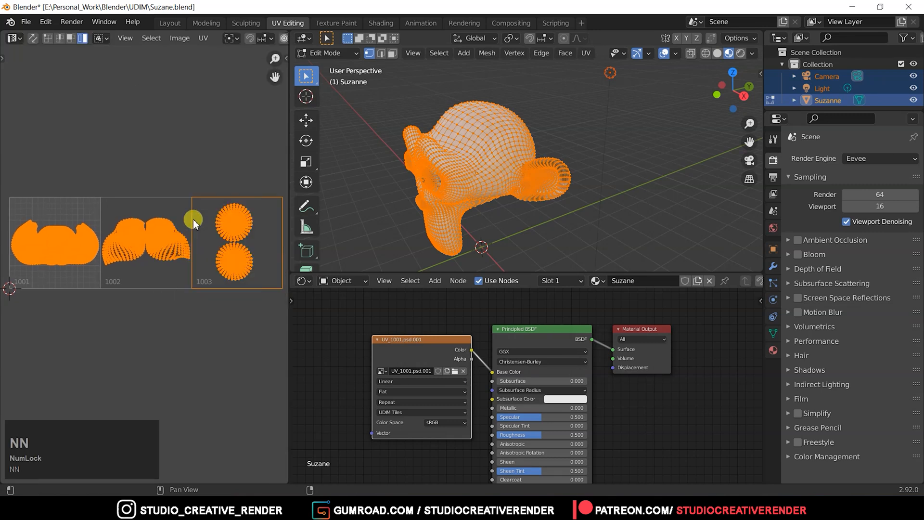
{"action": "middle_click", "coordinate": [170, 234]}
{"action": "middle_click_drag", "start_coordinate": [169, 234], "coordinate": [170, 249]}
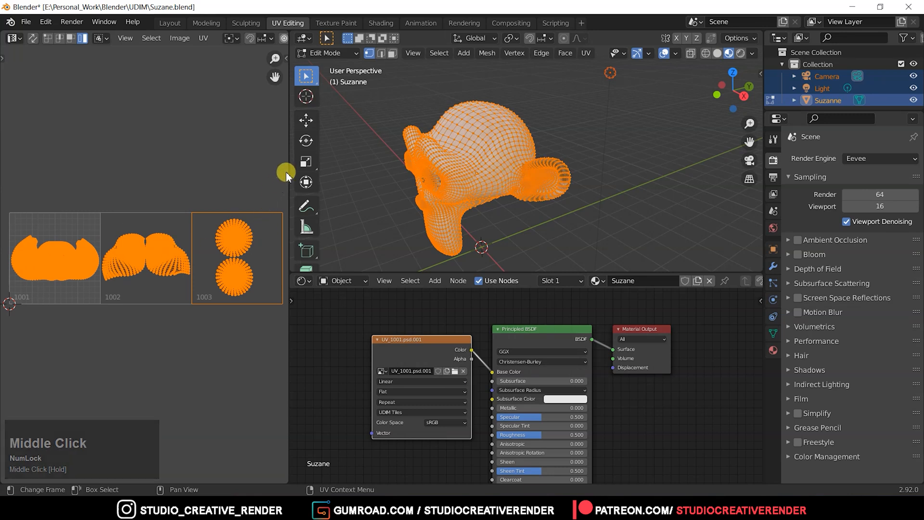
{"action": "left_click_drag", "start_coordinate": [287, 172], "coordinate": [340, 172]}
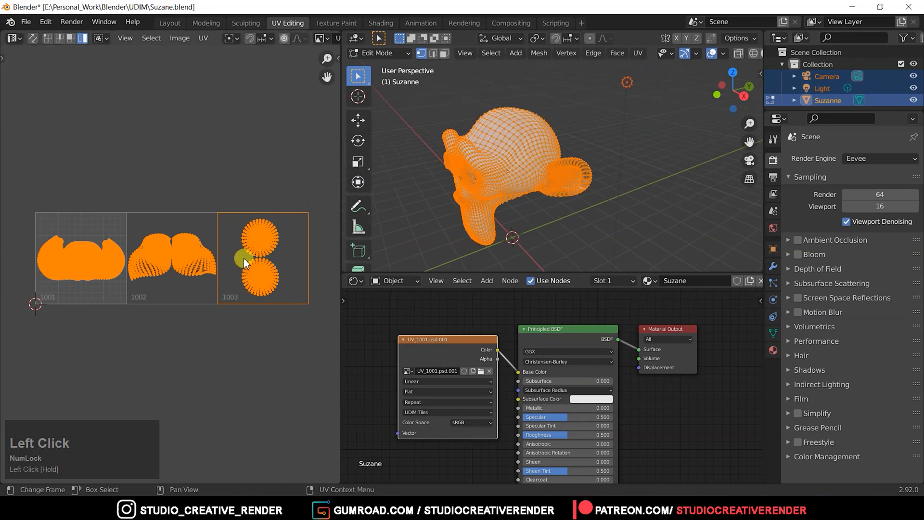
{"action": "middle_click_drag", "start_coordinate": [244, 260], "coordinate": [244, 267]}
{"action": "middle_click_drag", "start_coordinate": [489, 175], "coordinate": [554, 161]}
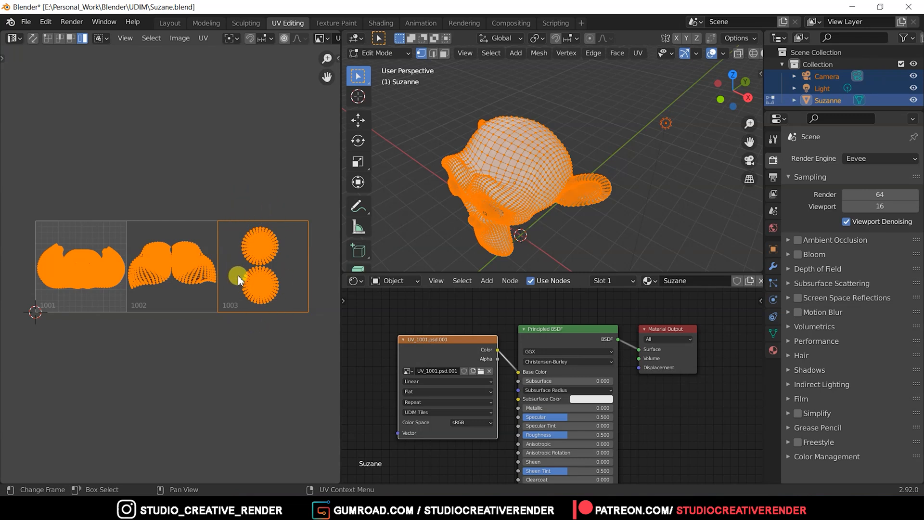
{"action": "mouse_move", "coordinate": [241, 236]}
{"action": "middle_mouse_down"}
{"action": "mouse_move", "coordinate": [244, 217]}
{"action": "mouse_move", "coordinate": [239, 231]}
{"action": "middle_mouse_up"}
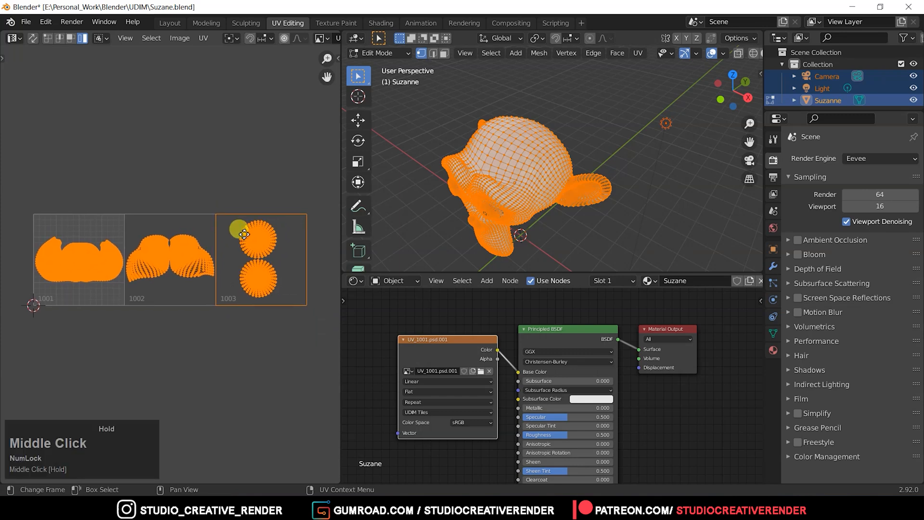
{"action": "middle_click_drag", "start_coordinate": [498, 206], "coordinate": [549, 188]}
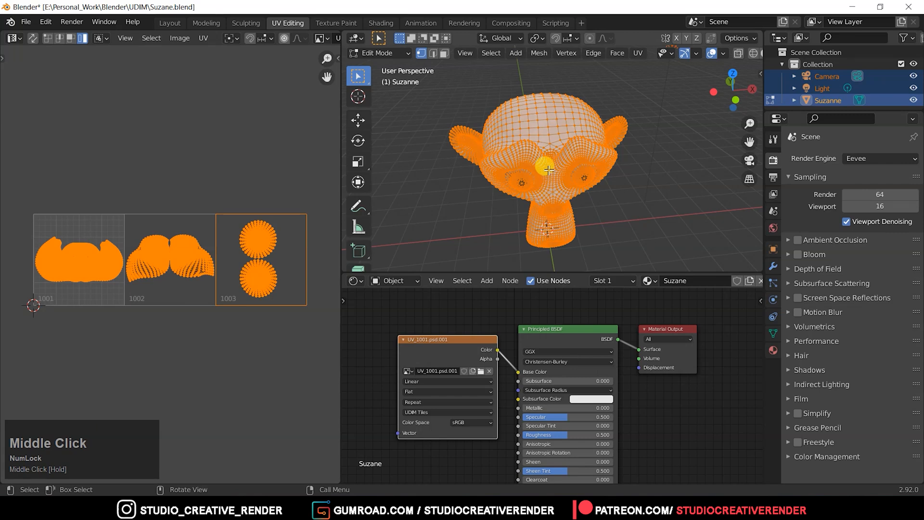
{"action": "middle_click_drag", "start_coordinate": [613, 174], "coordinate": [527, 173]}
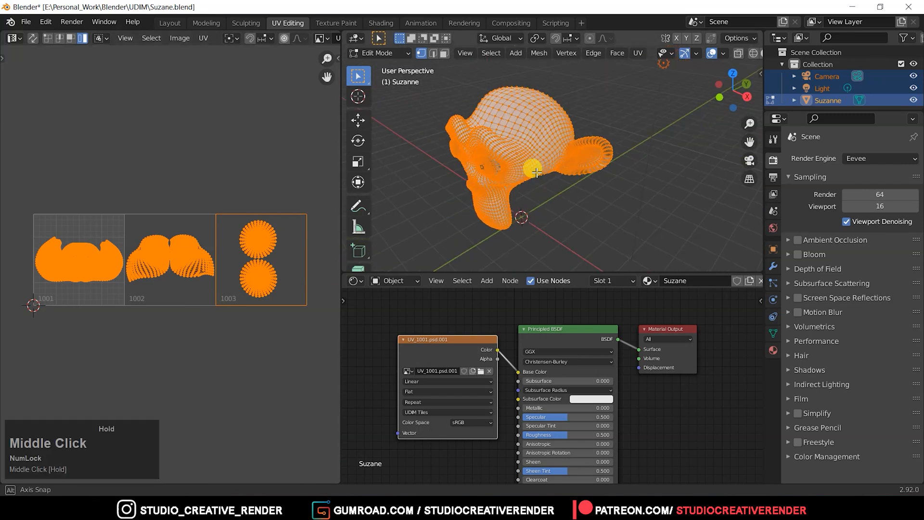
Start a new General file and delete the default cube.
{"action": "left_click", "coordinate": [26, 22]}
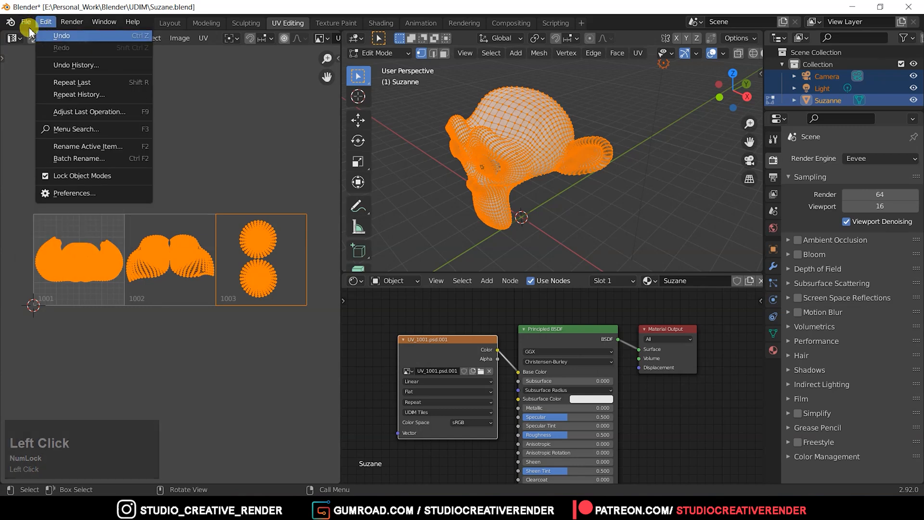
{"action": "left_click", "coordinate": [22, 21]}
{"action": "left_click", "coordinate": [24, 22]}
{"action": "mouse_move", "coordinate": [29, 36]}
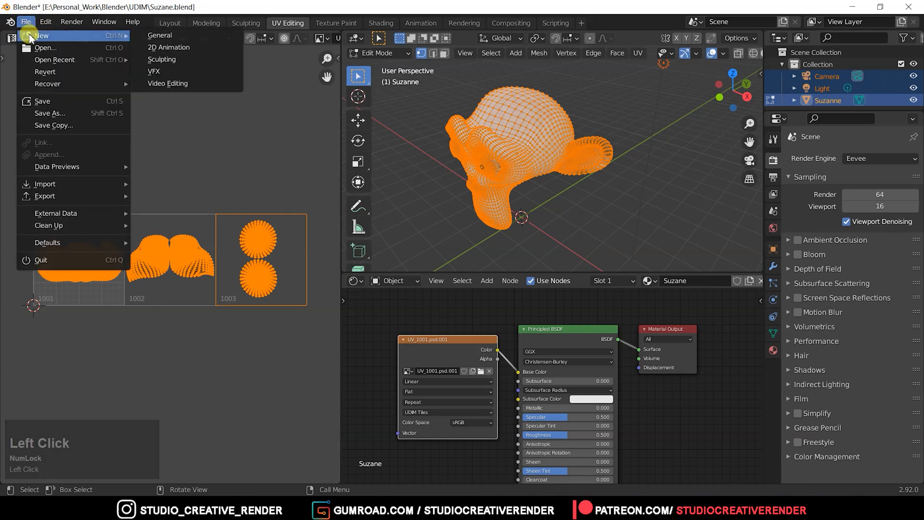
{"action": "left_click", "coordinate": [181, 35]}
{"action": "left_click", "coordinate": [484, 275]}
{"action": "middle_click_drag", "start_coordinate": [489, 273], "coordinate": [400, 281]}
{"action": "key", "text": "Delete"}
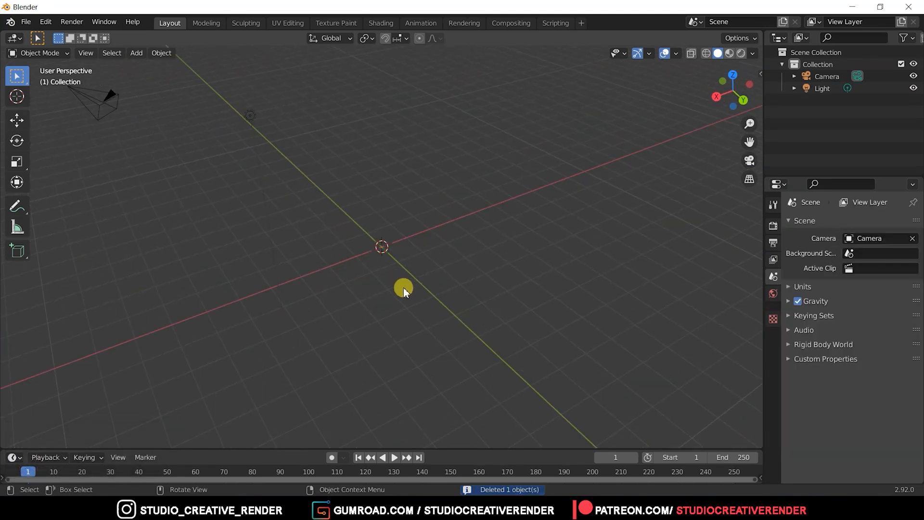
Search the add-ons preferences for "extra" to check the Extra Objects add-ons, and close the preferences.
{"action": "key", "text": "shift+a"}
{"action": "left_click", "coordinate": [435, 208]}
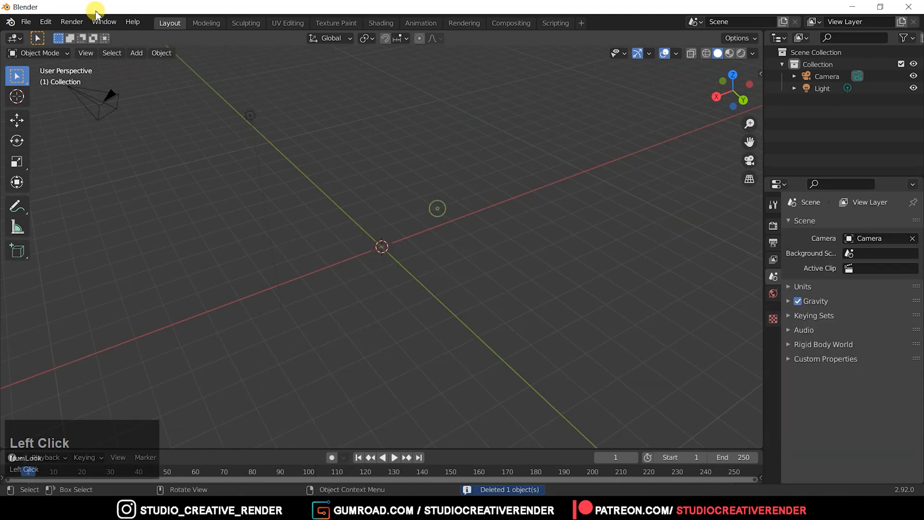
{"action": "left_click", "coordinate": [46, 23]}
{"action": "left_click", "coordinate": [94, 192]}
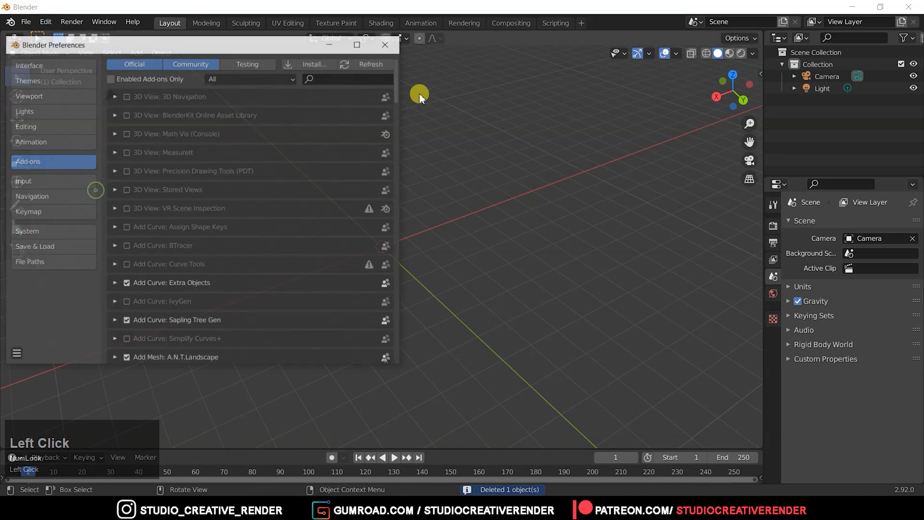
{"action": "left_click", "coordinate": [351, 77]}
{"action": "type", "text": "extra"}
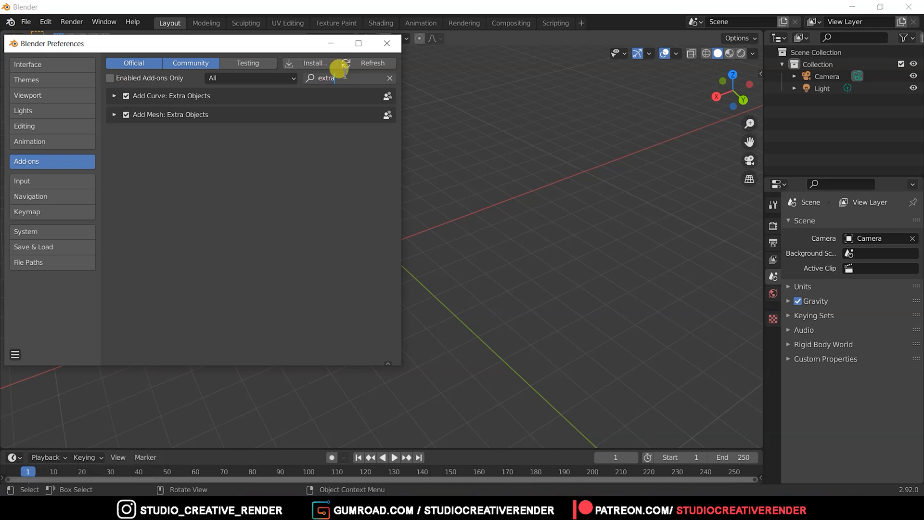
{"action": "left_click", "coordinate": [386, 43]}
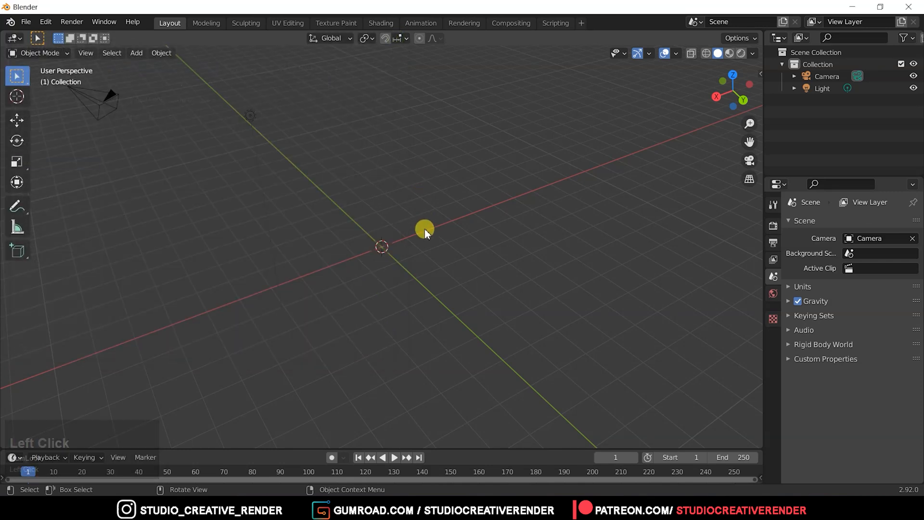
Add a Teapot+ mesh from the extra mesh objects at the scene's origin.
{"action": "middle_click_drag", "start_coordinate": [417, 309], "coordinate": [454, 268]}
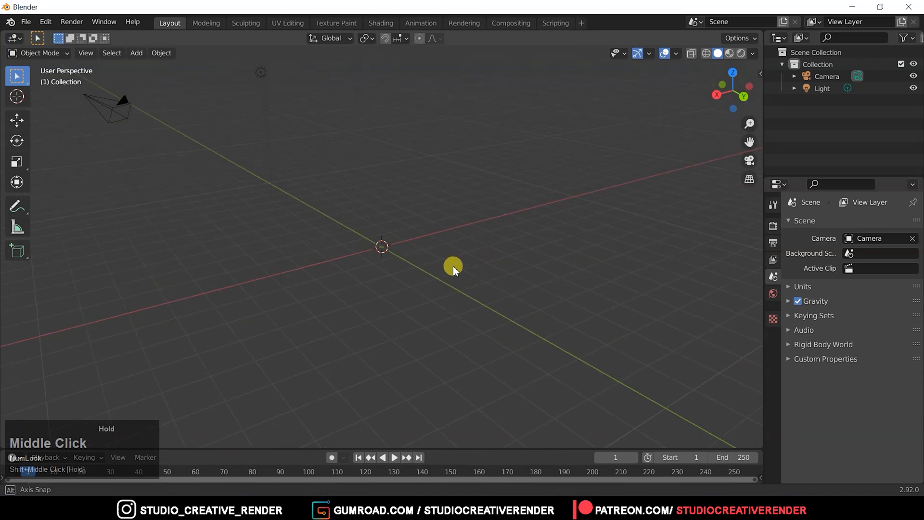
{"action": "key", "text": "shift+a"}
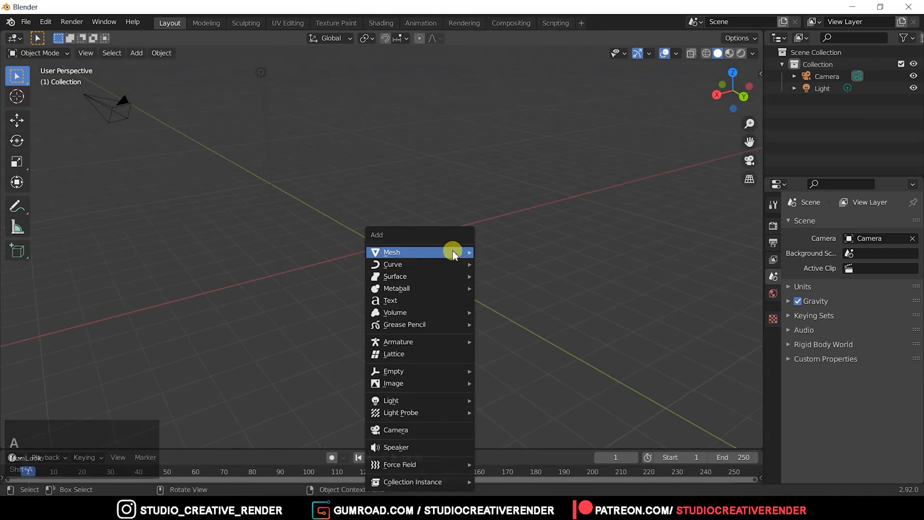
{"action": "mouse_move", "coordinate": [453, 254]}
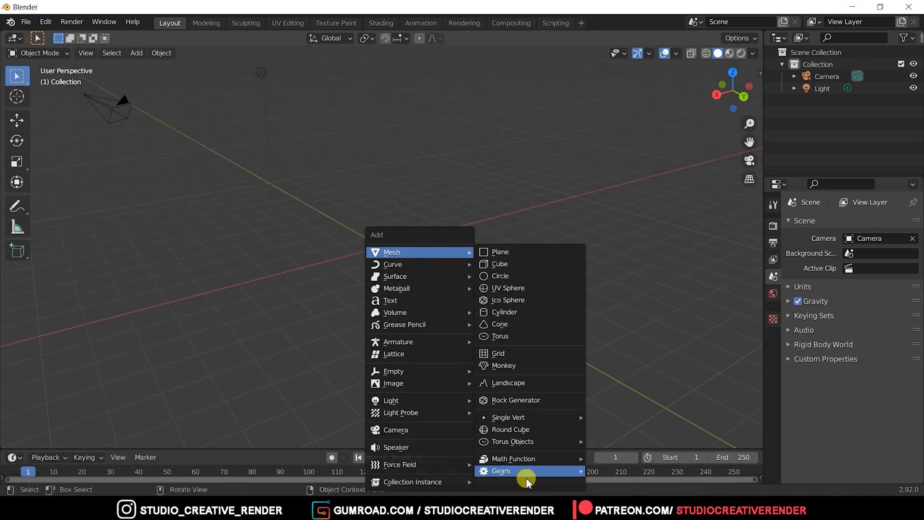
{"action": "mouse_move", "coordinate": [529, 490]}
{"action": "mouse_move", "coordinate": [527, 462]}
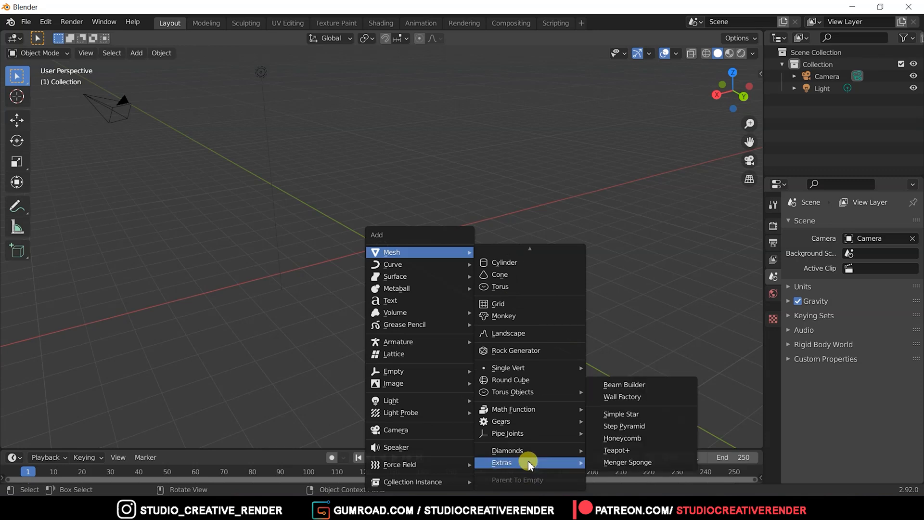
{"action": "left_click", "coordinate": [616, 451]}
{"action": "middle_click_drag", "start_coordinate": [490, 348], "coordinate": [427, 325]}
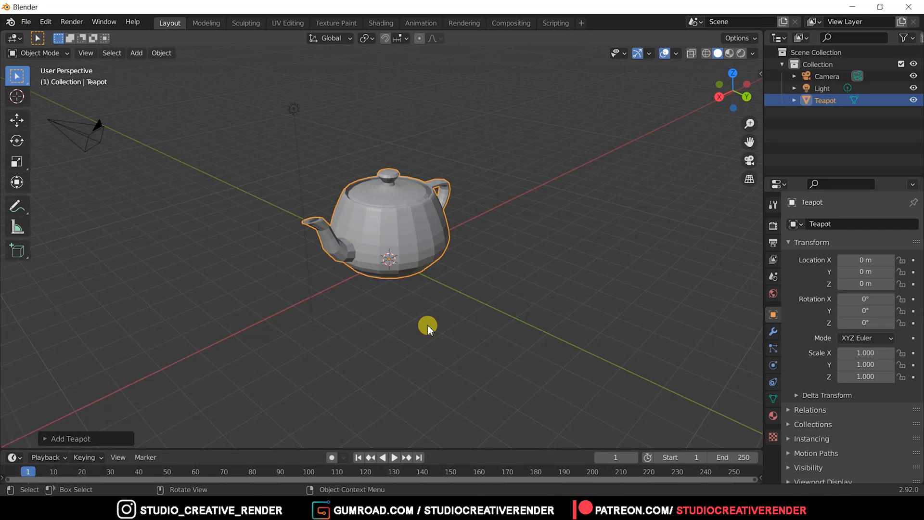
Add a level 2 Subdivision Surface modifier to the teapot and apply it.
{"action": "key", "text": "ctrl+2"}
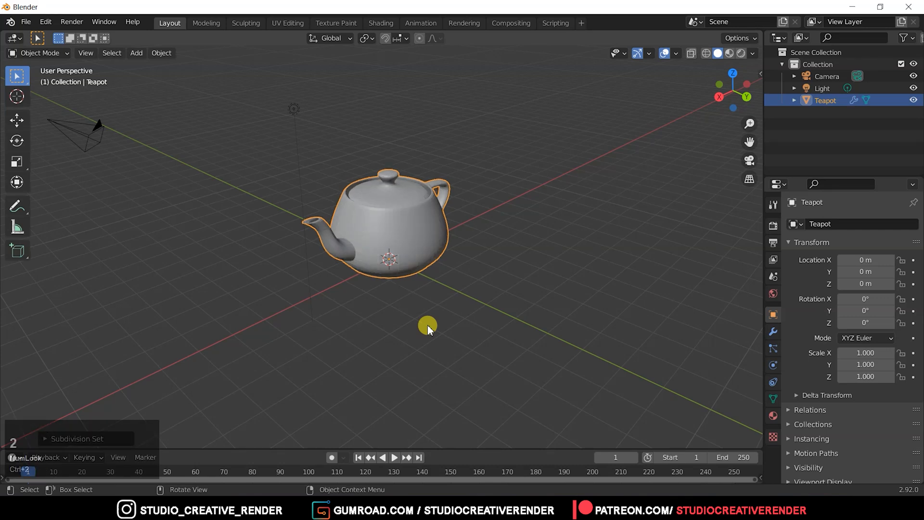
{"action": "middle_click_drag", "start_coordinate": [423, 326], "coordinate": [395, 310]}
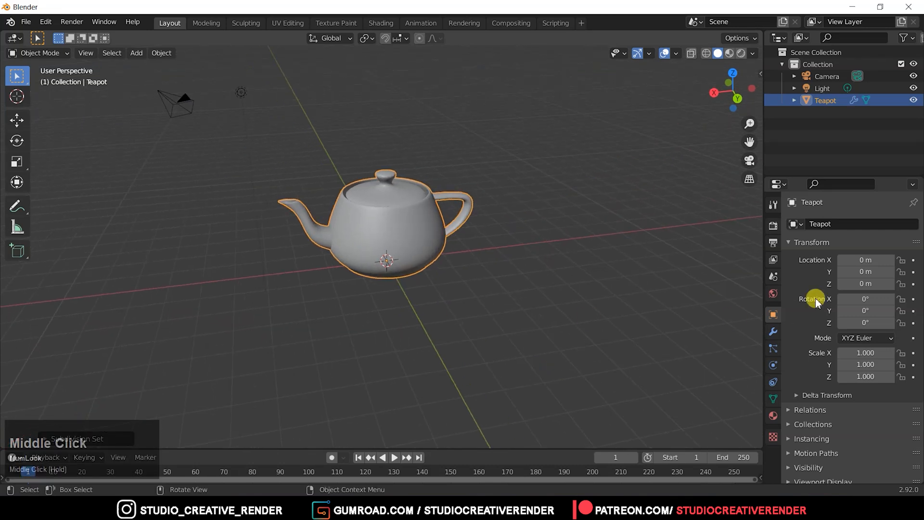
{"action": "left_click", "coordinate": [773, 331]}
{"action": "left_click", "coordinate": [886, 245]}
{"action": "left_click", "coordinate": [881, 264]}
Shade the teapot smooth.
{"action": "right_click", "coordinate": [425, 255]}
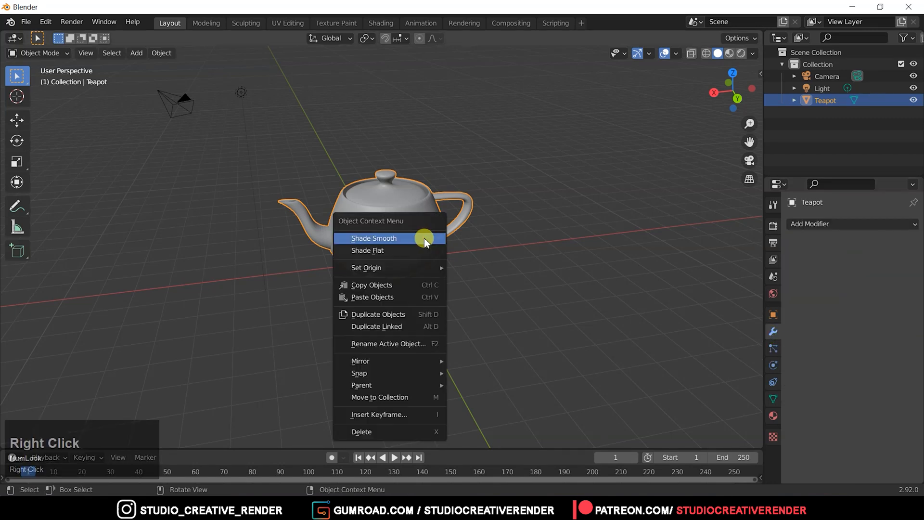
{"action": "left_click", "coordinate": [418, 238]}
{"action": "mouse_move", "coordinate": [407, 238]}
{"action": "middle_mouse_down"}
{"action": "mouse_move", "coordinate": [371, 237]}
{"action": "mouse_move", "coordinate": [412, 242]}
{"action": "middle_mouse_up"}
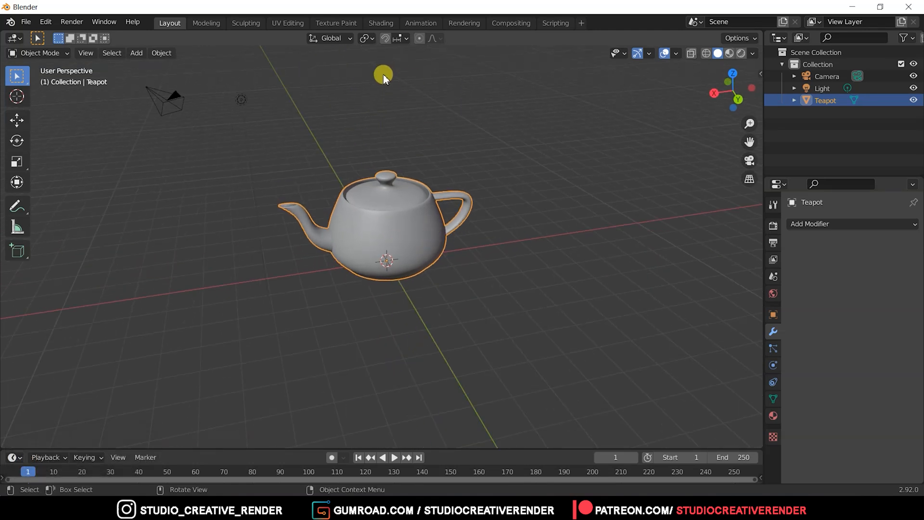
In the UV Editing workspace, turn on UV sync selection and select the small lower-right UV island to identify its part on the teapot.
{"action": "left_click", "coordinate": [288, 23]}
{"action": "middle_click_drag", "start_coordinate": [284, 255], "coordinate": [212, 238]}
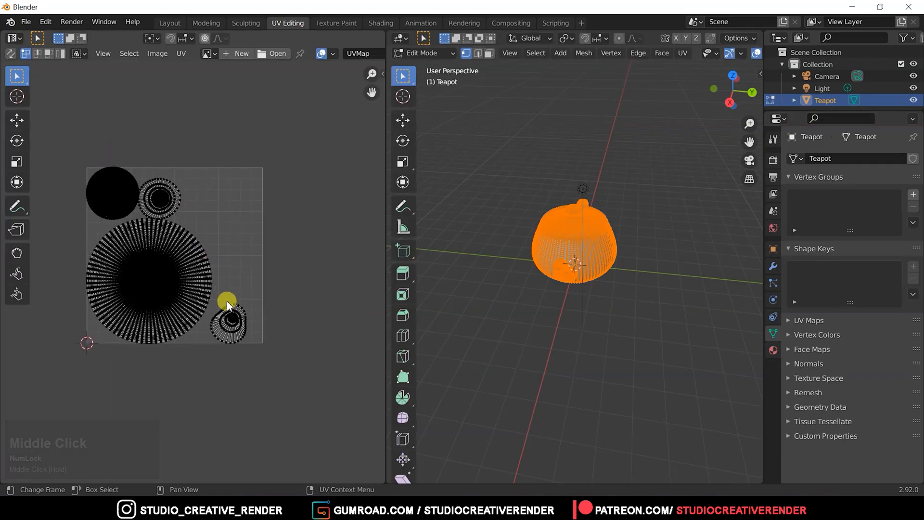
{"action": "left_click_drag", "start_coordinate": [225, 300], "coordinate": [270, 375]}
{"action": "left_click", "coordinate": [10, 53]}
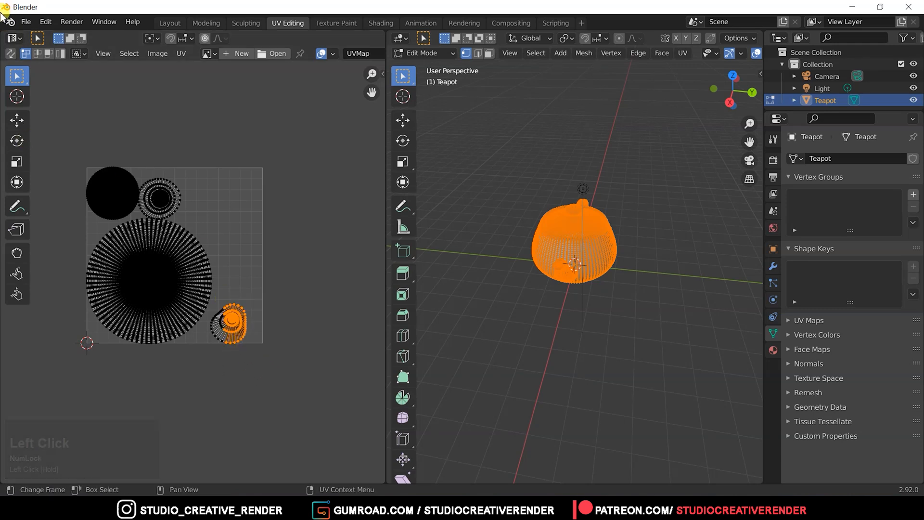
{"action": "left_click", "coordinate": [248, 363]}
{"action": "left_click_drag", "start_coordinate": [274, 389], "coordinate": [225, 312]}
{"action": "middle_click_drag", "start_coordinate": [424, 289], "coordinate": [621, 271]}
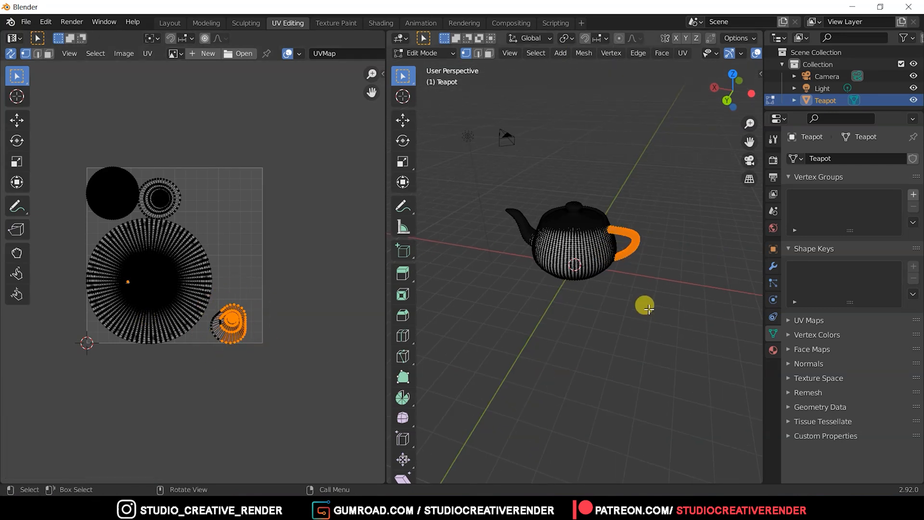
{"action": "middle_click_drag", "start_coordinate": [644, 305], "coordinate": [643, 258]}
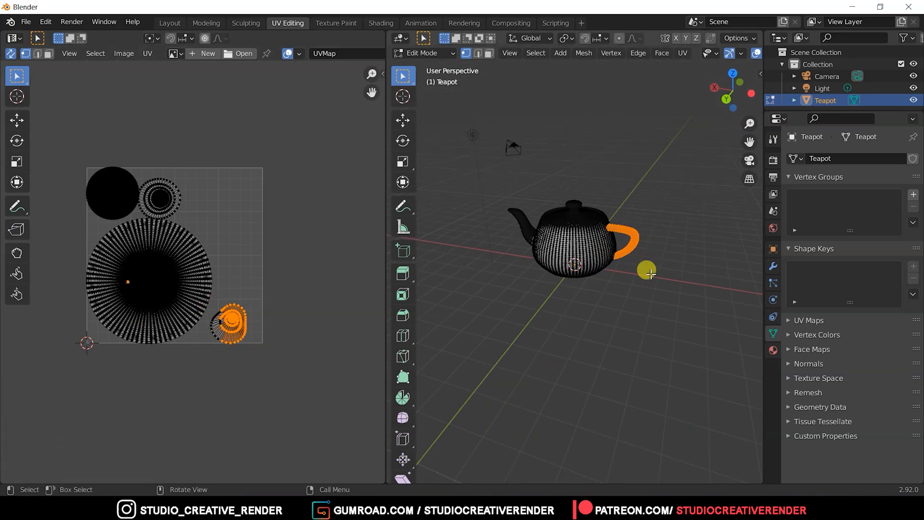
{"action": "middle_click_drag", "start_coordinate": [622, 259], "coordinate": [586, 272]}
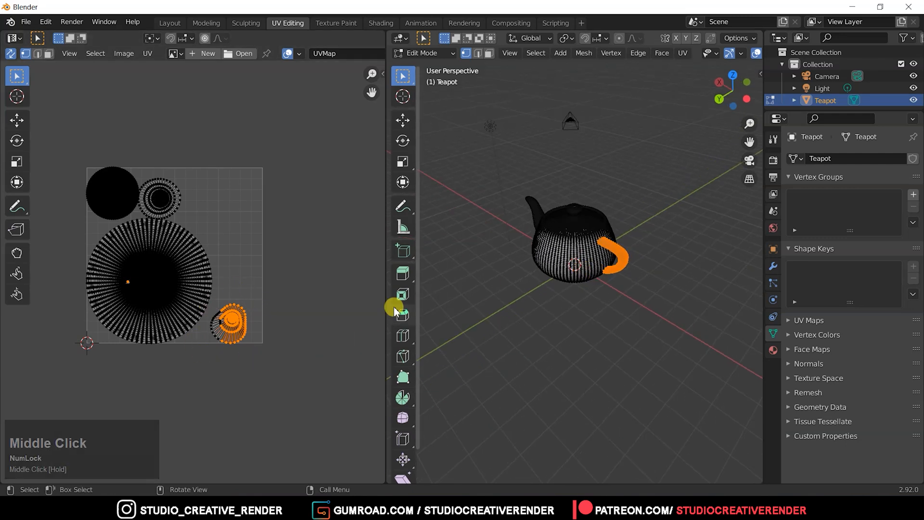
{"action": "left_click", "coordinate": [573, 260]}
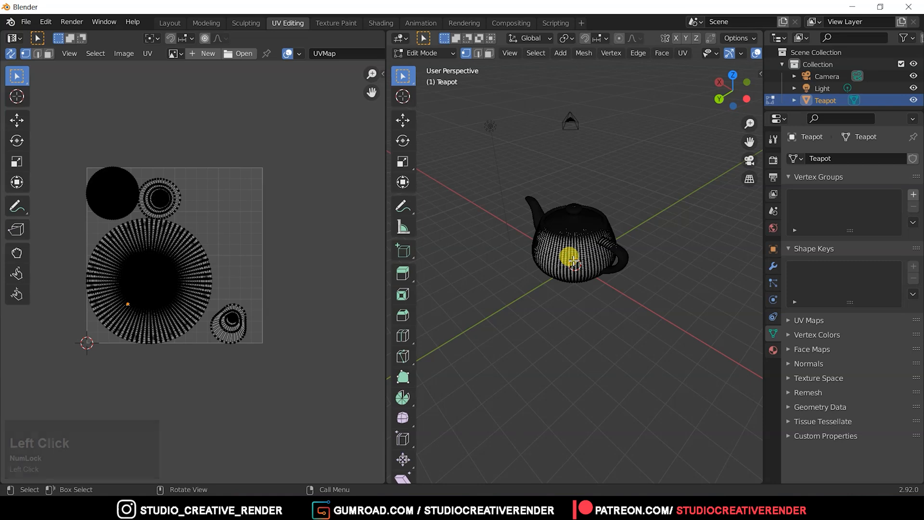
Mark UV seams along edges of the teapot's handle and spout in edge select mode.
{"action": "key", "text": "a"}
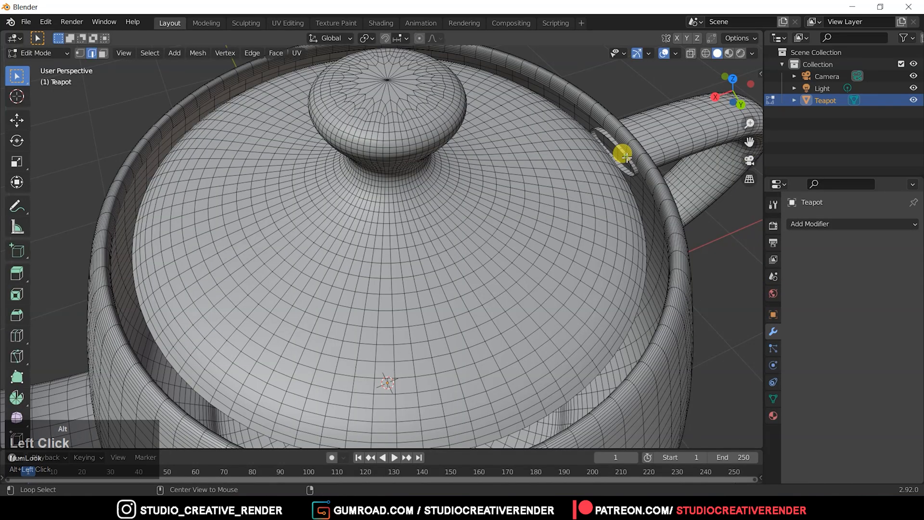
{"action": "middle_click_drag", "start_coordinate": [627, 157], "coordinate": [619, 206], "text": "ctrl"}
{"action": "left_click", "coordinate": [594, 148], "text": "alt"}
{"action": "middle_click_drag", "start_coordinate": [634, 250], "coordinate": [520, 347]}
{"action": "left_click", "coordinate": [501, 348], "text": "alt+shift"}
{"action": "middle_click_drag", "start_coordinate": [620, 245], "coordinate": [597, 327]}
{"action": "left_click", "coordinate": [611, 247], "text": "ctrl+shift"}
{"action": "key", "text": "ctrl+z"}
{"action": "left_click", "coordinate": [653, 285], "text": "alt+shift"}
{"action": "middle_click_drag", "start_coordinate": [596, 328], "coordinate": [569, 301]}
{"action": "right_click", "coordinate": [606, 260]}
{"action": "left_click", "coordinate": [580, 274]}
{"action": "middle_click_drag", "start_coordinate": [443, 262], "coordinate": [477, 279]}
{"action": "middle_click_drag", "start_coordinate": [476, 279], "coordinate": [423, 293], "text": "shift"}
{"action": "left_click", "coordinate": [288, 278], "text": "alt"}
{"action": "middle_click_drag", "start_coordinate": [423, 294], "coordinate": [355, 273], "text": "ctrl"}
{"action": "left_click", "coordinate": [206, 333]}
{"action": "left_click", "coordinate": [398, 272], "text": "alt"}
{"action": "middle_click_drag", "start_coordinate": [553, 233], "coordinate": [583, 251]}
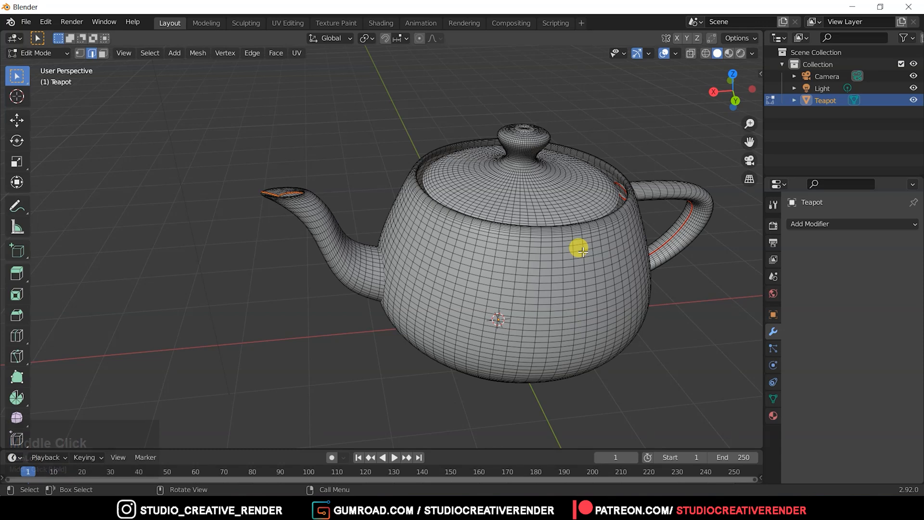
{"action": "middle_click_drag", "start_coordinate": [585, 290], "coordinate": [564, 298], "text": "shift"}
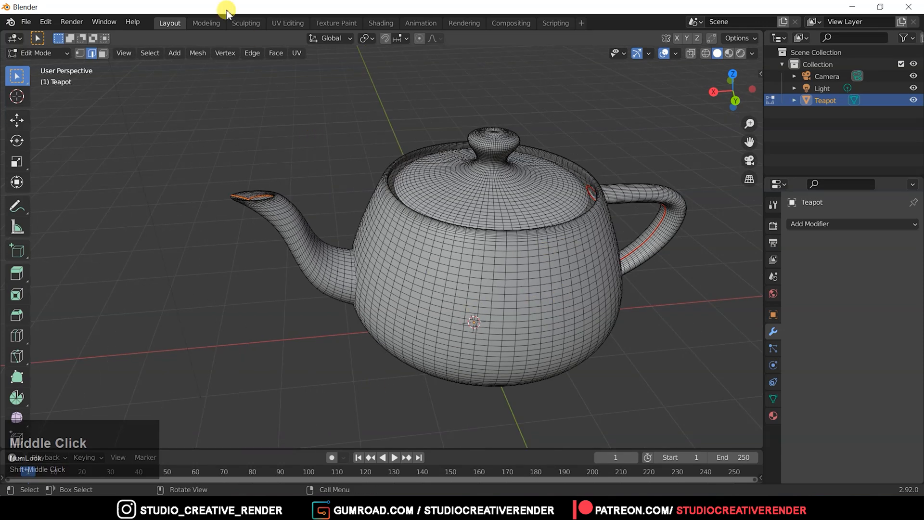
In the UV Editing workspace, select the whole teapot mesh and unwrap it along the marked seams.
{"action": "left_click", "coordinate": [293, 23]}
{"action": "middle_click_drag", "start_coordinate": [576, 222], "coordinate": [599, 231], "text": "ctrl"}
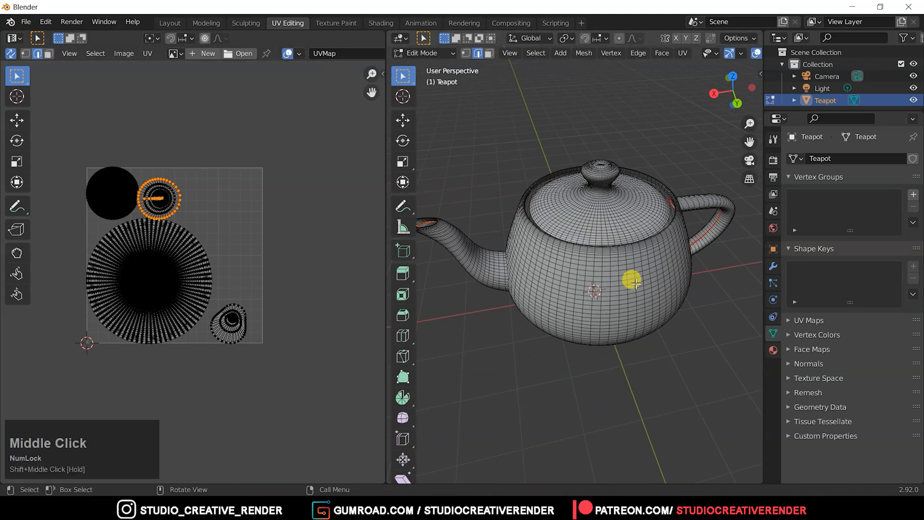
{"action": "key", "text": "a"}
{"action": "key", "text": "u"}
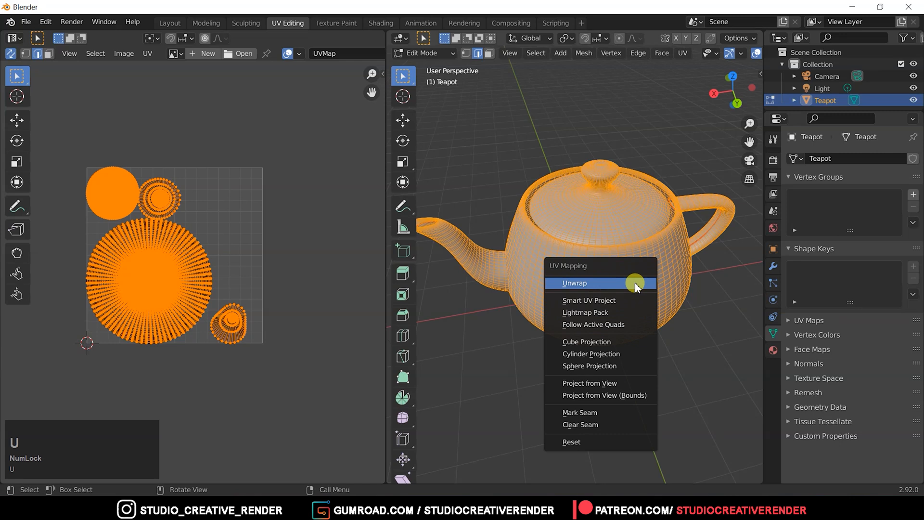
{"action": "left_click", "coordinate": [635, 284]}
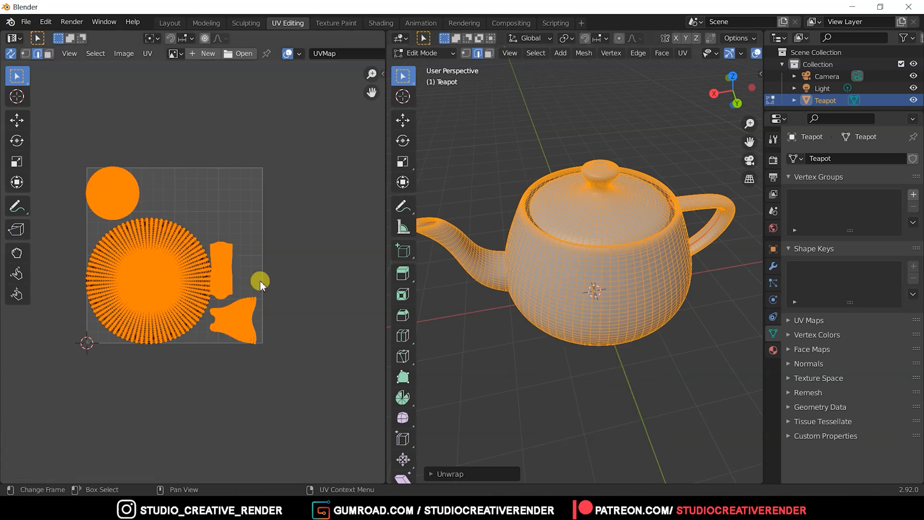
Select an edge in the narrow rectangular UV island and grow the selection to identify its part on the teapot.
{"action": "left_click", "coordinate": [225, 275]}
{"action": "left_click", "coordinate": [163, 277]}
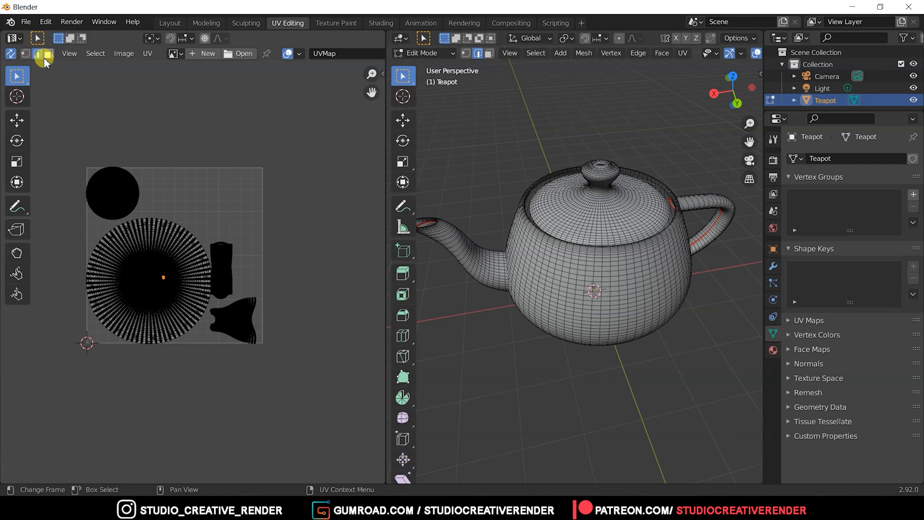
{"action": "middle_click_drag", "start_coordinate": [228, 395], "coordinate": [252, 325], "text": "ctrl"}
{"action": "middle_click_drag", "start_coordinate": [246, 281], "coordinate": [249, 263], "text": "shift"}
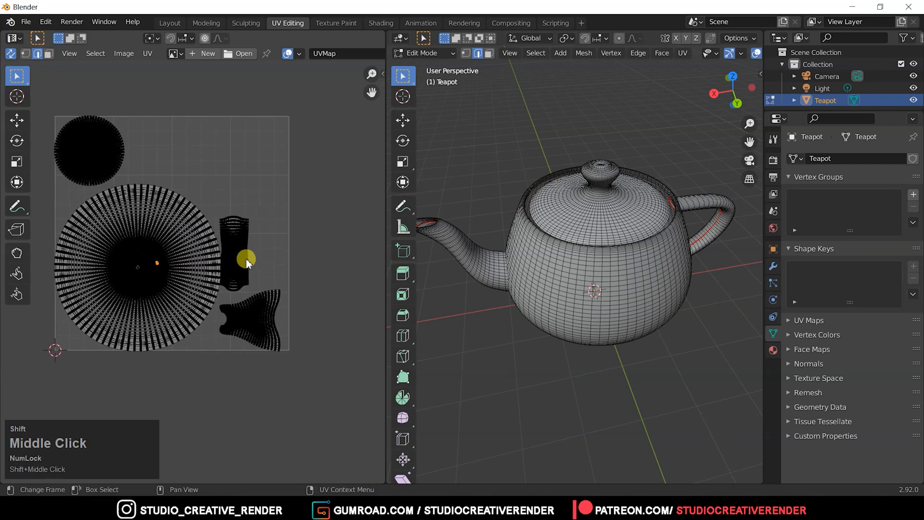
{"action": "key", "text": "ctrl+KP_Add"}
{"action": "key", "text": "ctrl+KP_Add"}
{"action": "key", "text": "ctrl+KP_Add"}
{"action": "key", "text": "ctrl+KP_Add"}
{"action": "key", "text": "ctrl+KP_Add"}
{"action": "key", "text": "ctrl+KP_Add"}
{"action": "key", "text": "ctrl+KP_Add"}
{"action": "key", "text": "ctrl+KP_Add"}
{"action": "key", "text": "ctrl+KP_Add"}
{"action": "key", "text": "ctrl+KP_Add"}
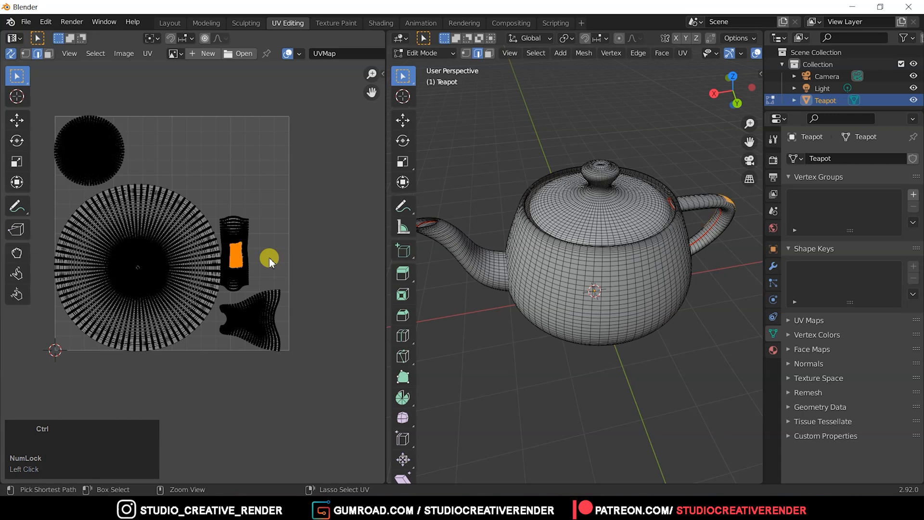
{"action": "key", "text": "ctrl+KP_Add"}
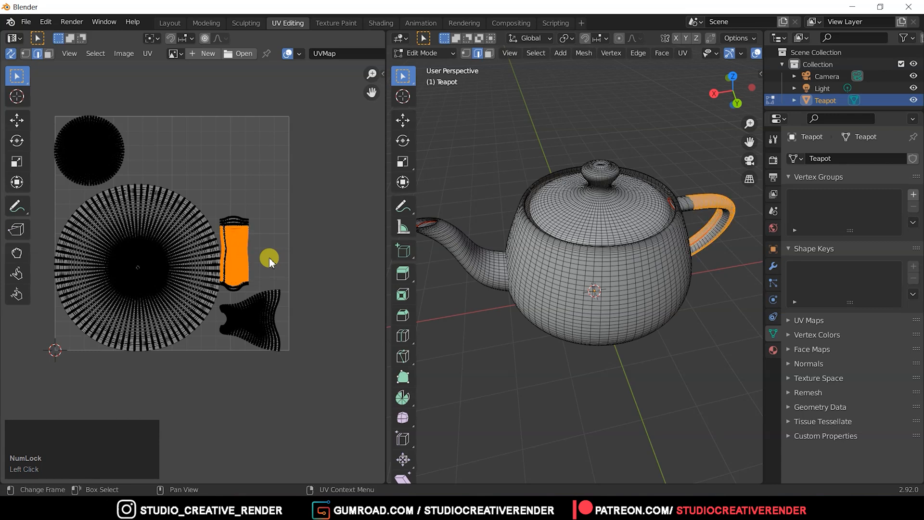
{"action": "middle_click_drag", "start_coordinate": [681, 265], "coordinate": [599, 237]}
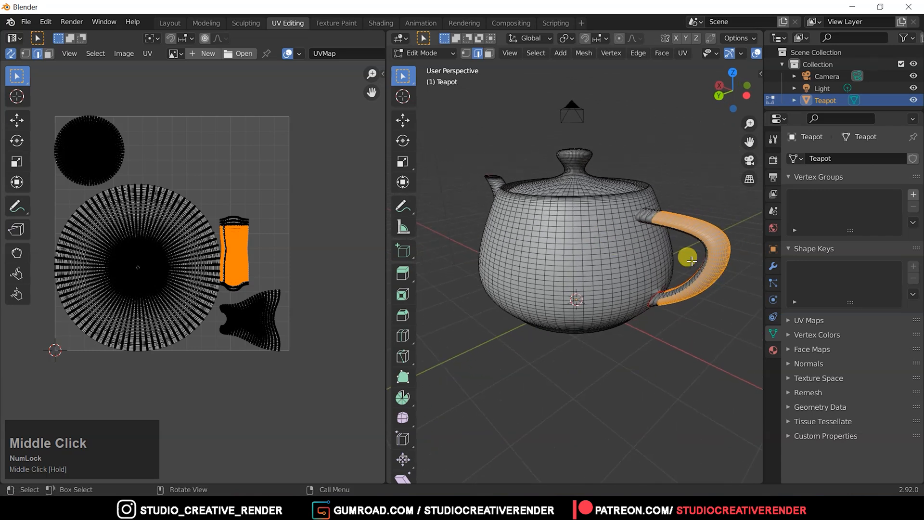
Pick elements in the two round UV islands and the narrow rectangular one to compare them with the teapot's parts.
{"action": "left_click", "coordinate": [92, 155]}
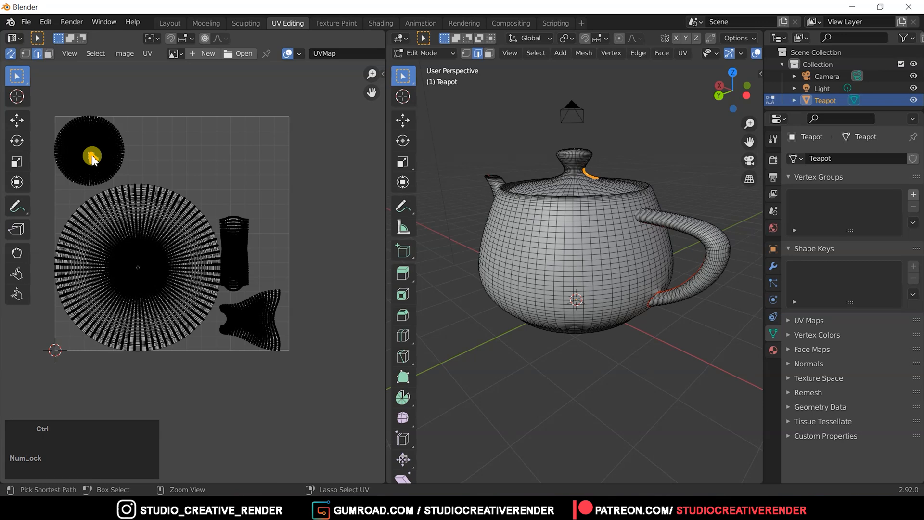
{"action": "left_click", "coordinate": [131, 238]}
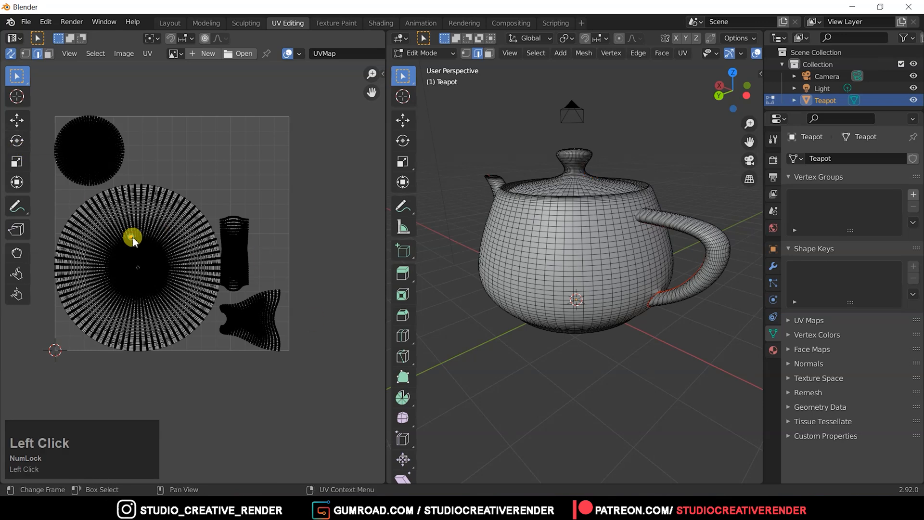
{"action": "left_click", "coordinate": [243, 250]}
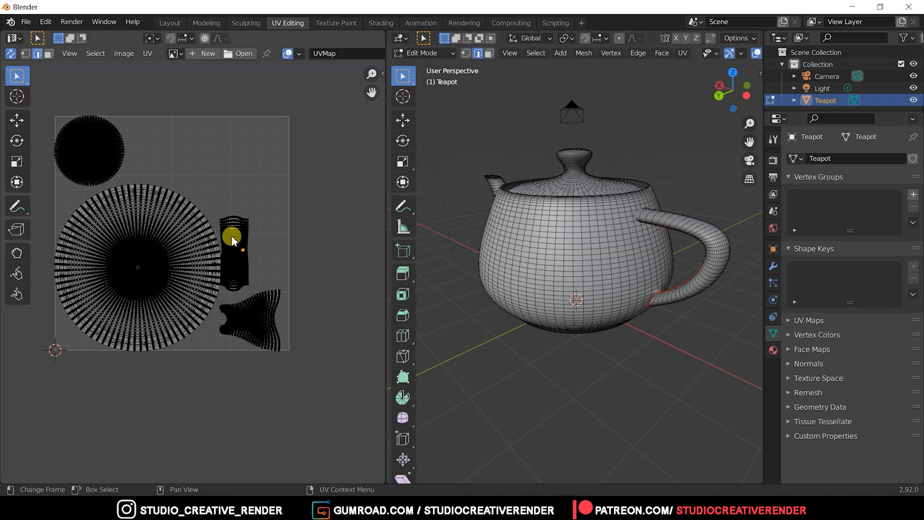
Set the UDIM grid shape to 10 by 10 in the UV editor and view the whole grid.
{"action": "middle_click_drag", "start_coordinate": [317, 282], "coordinate": [273, 289]}
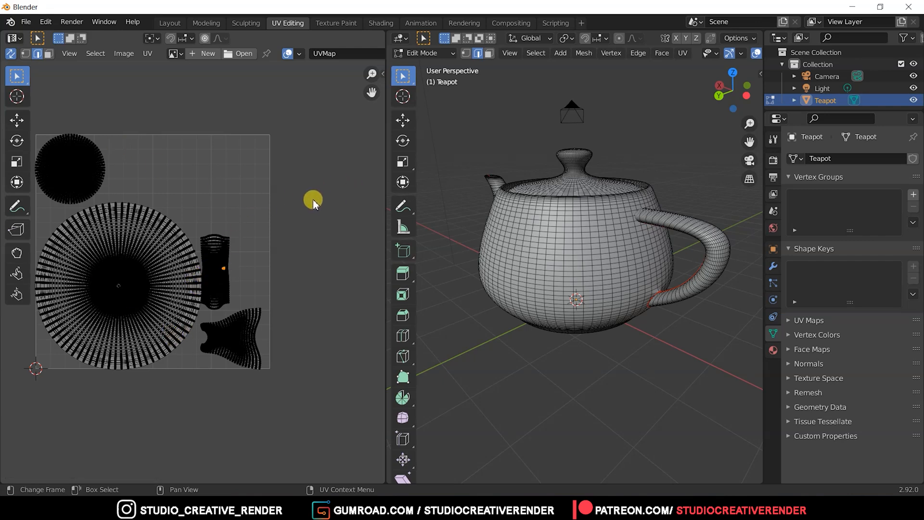
{"action": "key", "text": "n"}
{"action": "left_click", "coordinate": [377, 134]}
{"action": "left_click", "coordinate": [376, 105]}
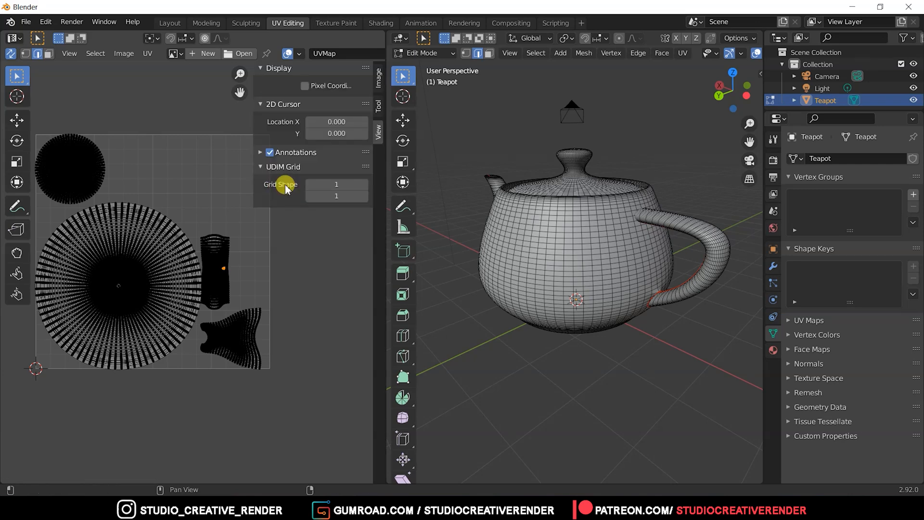
{"action": "left_click", "coordinate": [325, 185]}
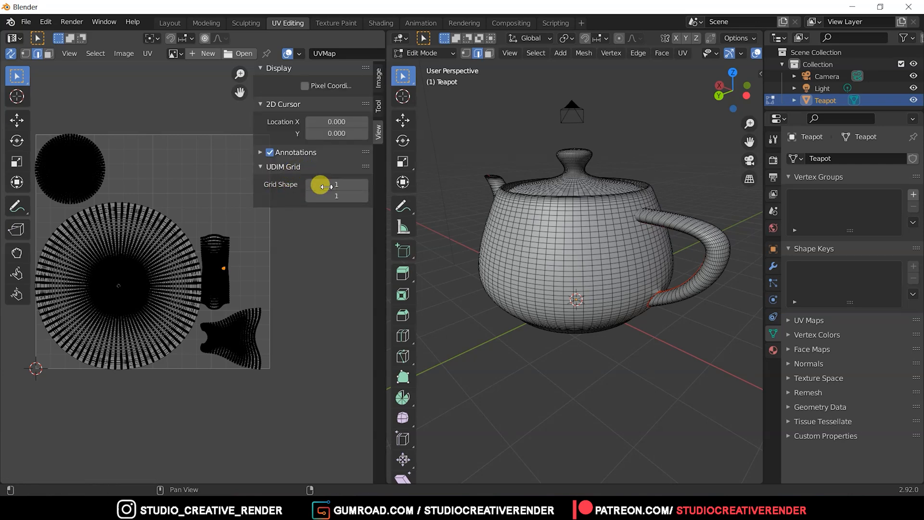
{"action": "type", "text": "4"}
{"action": "key", "text": "Return"}
{"action": "left_click", "coordinate": [337, 196]}
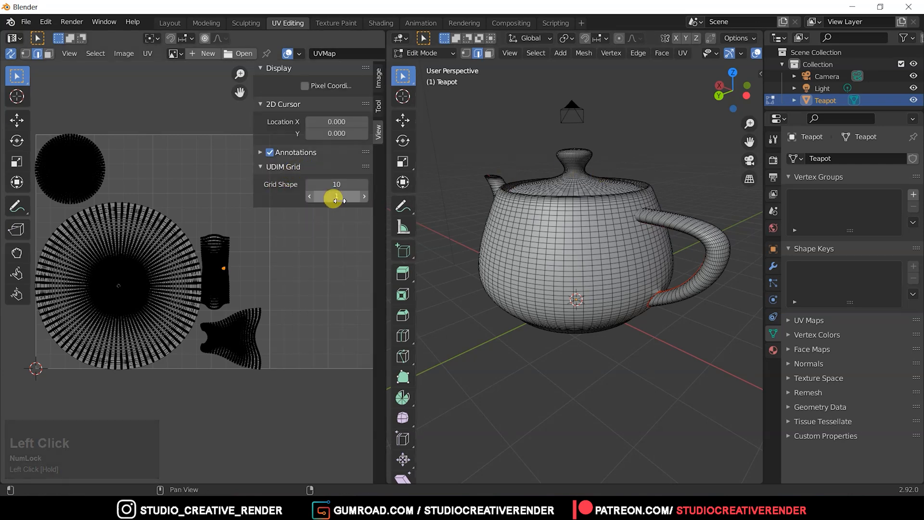
{"action": "type", "text": "10"}
{"action": "key", "text": "Return"}
{"action": "middle_click_drag", "start_coordinate": [180, 199], "coordinate": [232, 242], "text": "ctrl"}
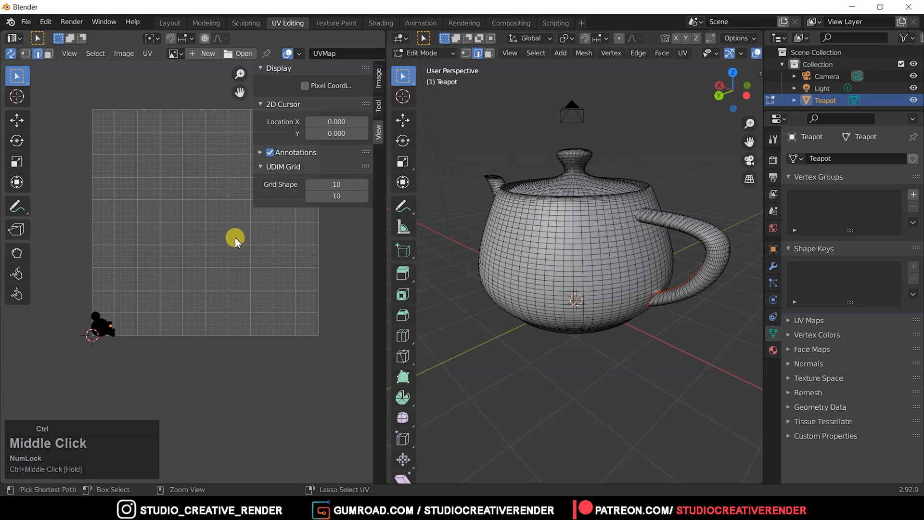
{"action": "middle_click_drag", "start_coordinate": [231, 233], "coordinate": [203, 282]}
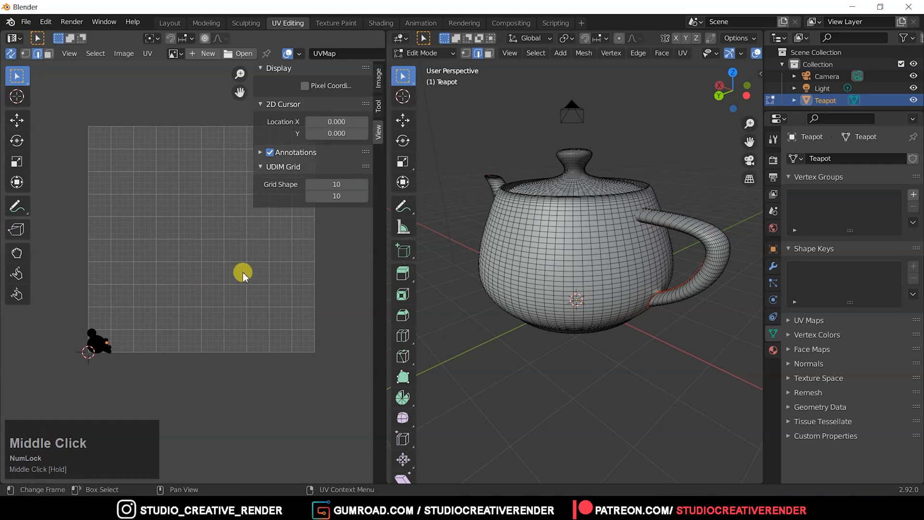
Set the UDIM grid shape back to 1 by 1 and hide the UV editor's sidebar.
{"action": "left_click_drag", "start_coordinate": [351, 197], "coordinate": [327, 184]}
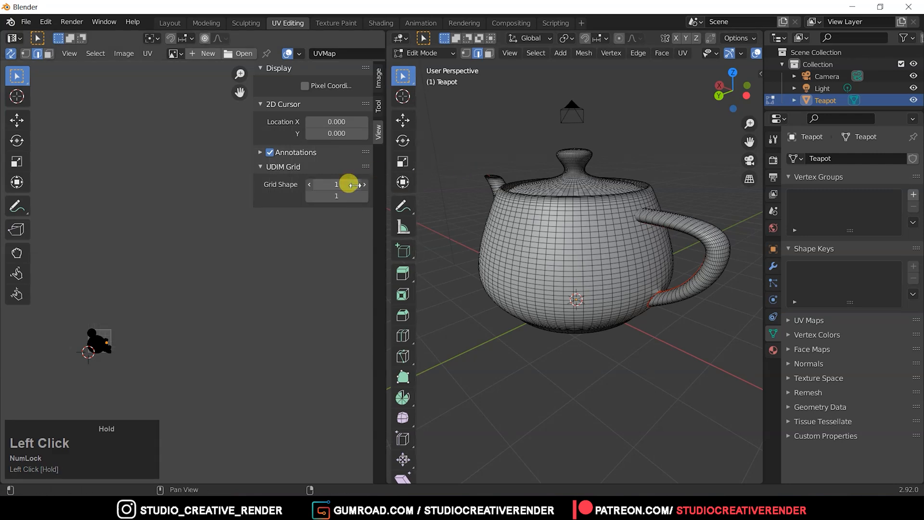
{"action": "middle_click_drag", "start_coordinate": [155, 347], "coordinate": [192, 212], "text": "ctrl"}
{"action": "middle_click_drag", "start_coordinate": [112, 287], "coordinate": [315, 171]}
{"action": "middle_click_drag", "start_coordinate": [201, 329], "coordinate": [243, 200], "text": "ctrl"}
{"action": "middle_click_drag", "start_coordinate": [281, 400], "coordinate": [232, 219]}
{"action": "key", "text": "n"}
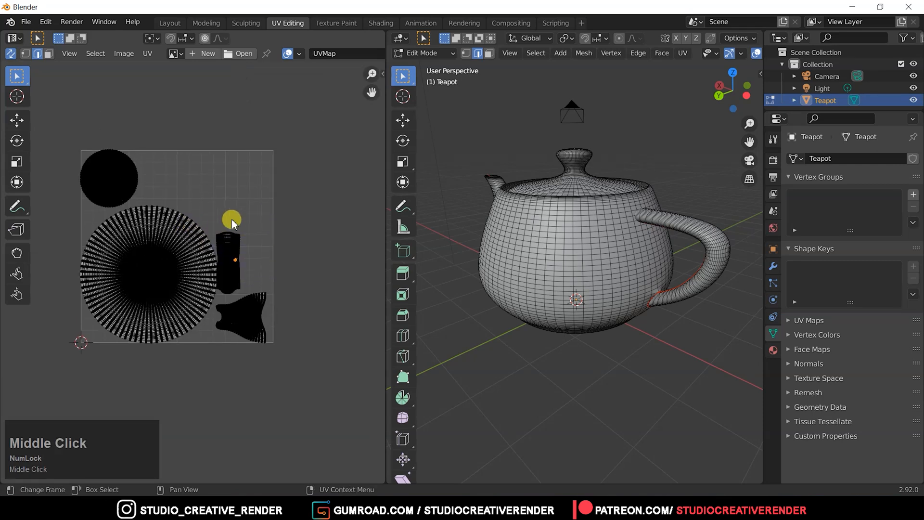
Create a new tiled image named UDIM in the UV editor with the generated type UV Grid.
{"action": "left_click", "coordinate": [201, 54]}
{"action": "left_click", "coordinate": [226, 75]}
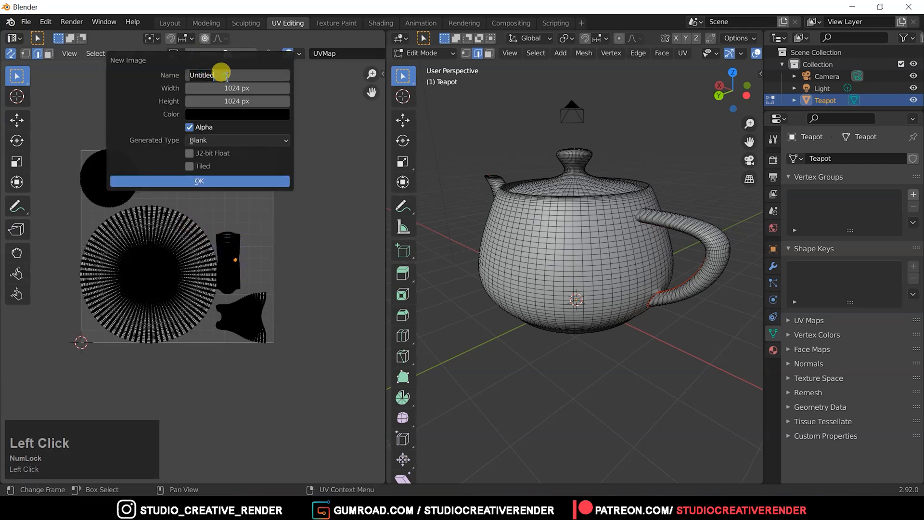
{"action": "type", "text": "UDIM"}
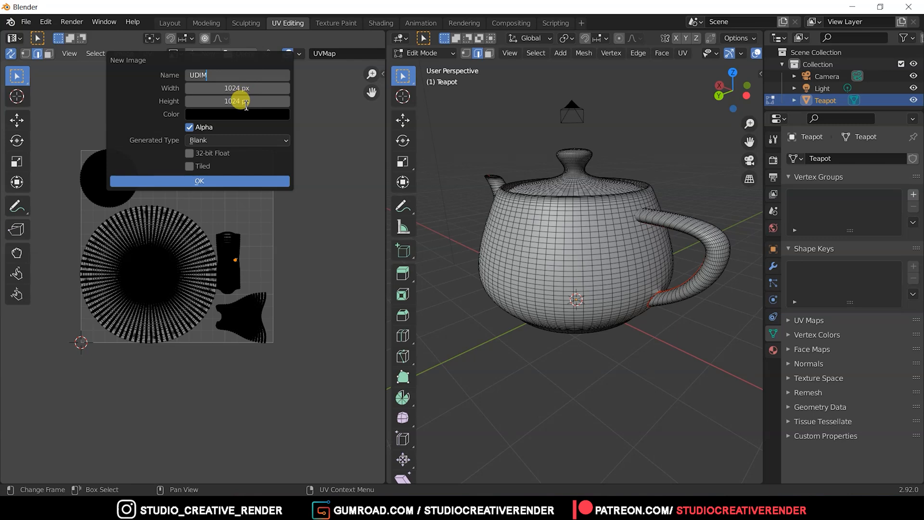
{"action": "left_click", "coordinate": [219, 140]}
{"action": "left_click", "coordinate": [218, 163]}
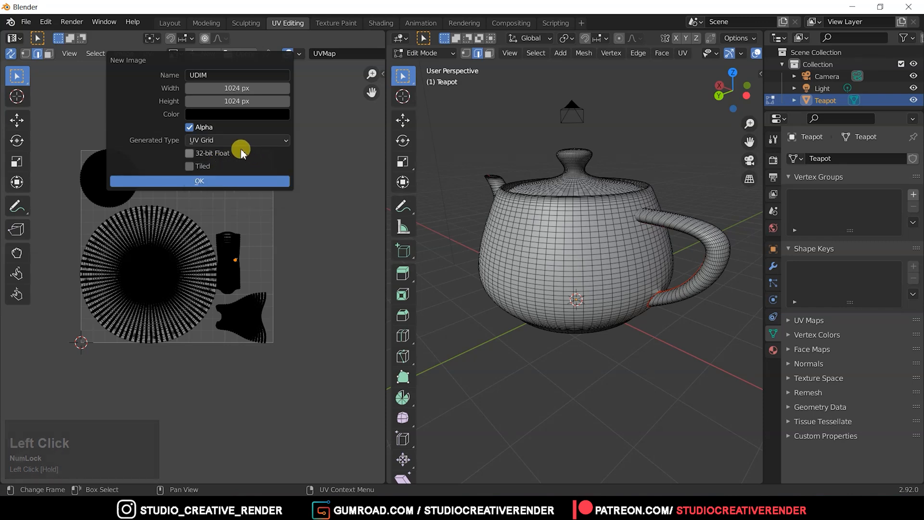
{"action": "left_click", "coordinate": [189, 166]}
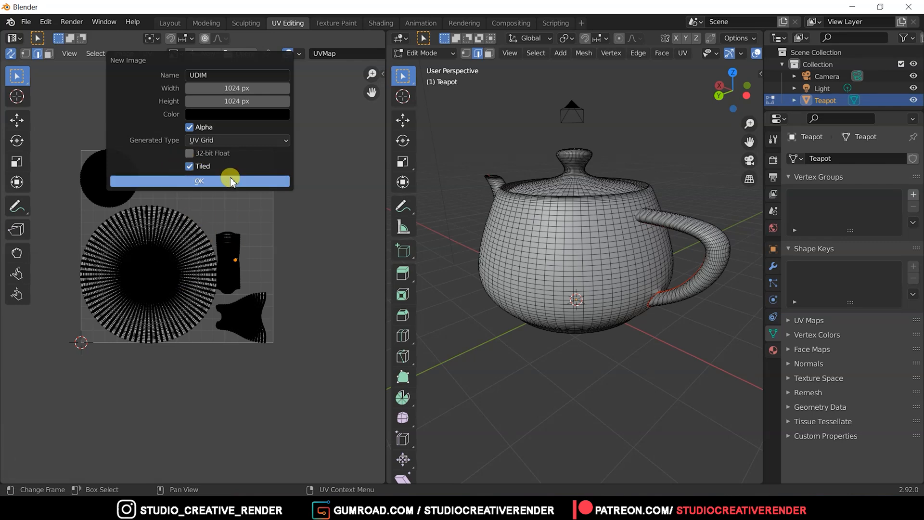
{"action": "left_click", "coordinate": [218, 181]}
Add tile 1002 to the image's UDIM tiles with the generated type UV Grid.
{"action": "middle_click_drag", "start_coordinate": [254, 149], "coordinate": [227, 225], "text": "ctrl"}
{"action": "middle_click_drag", "start_coordinate": [255, 272], "coordinate": [227, 264]}
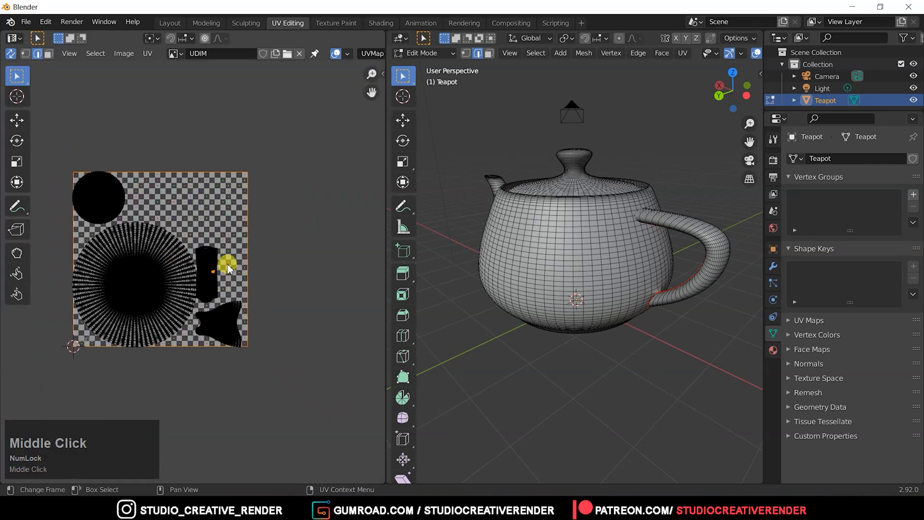
{"action": "key", "text": "n"}
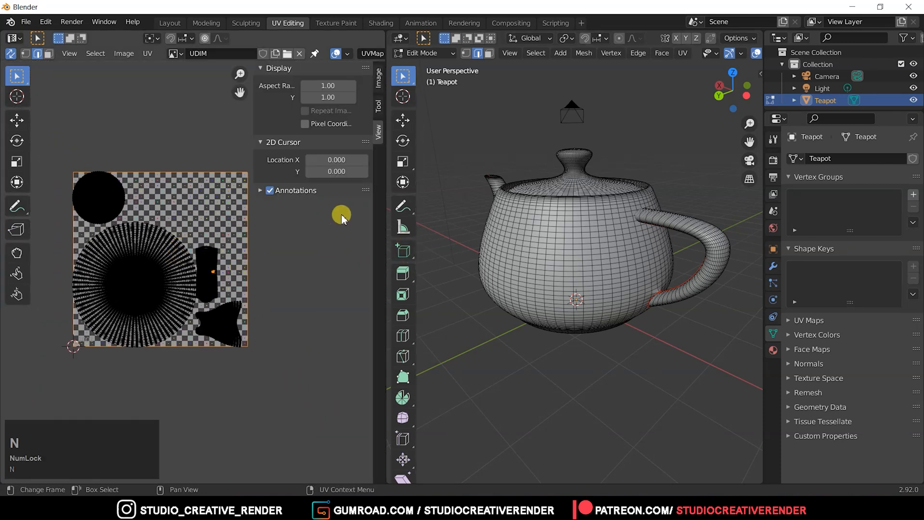
{"action": "left_click", "coordinate": [380, 115]}
{"action": "left_click", "coordinate": [379, 84]}
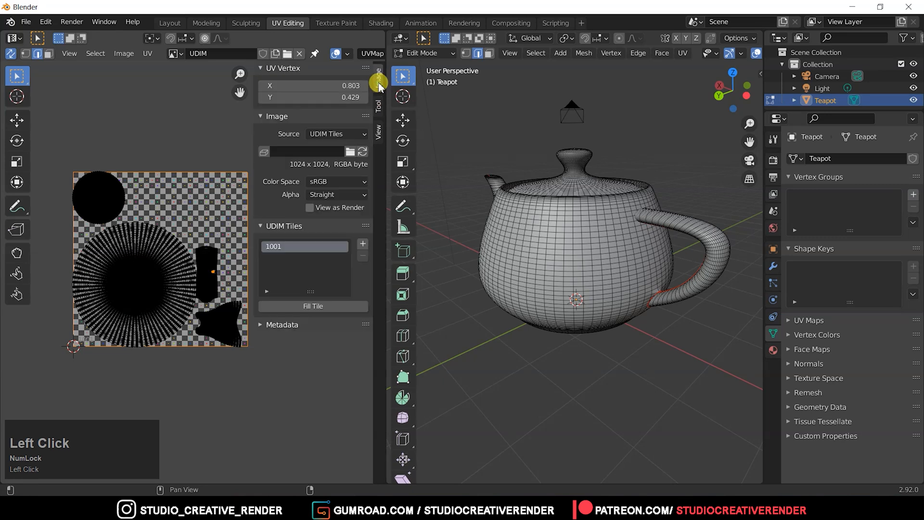
{"action": "mouse_move", "coordinate": [202, 268]}
{"action": "middle_mouse_down"}
{"action": "mouse_move", "coordinate": [185, 262]}
{"action": "mouse_move", "coordinate": [190, 268]}
{"action": "middle_mouse_up"}
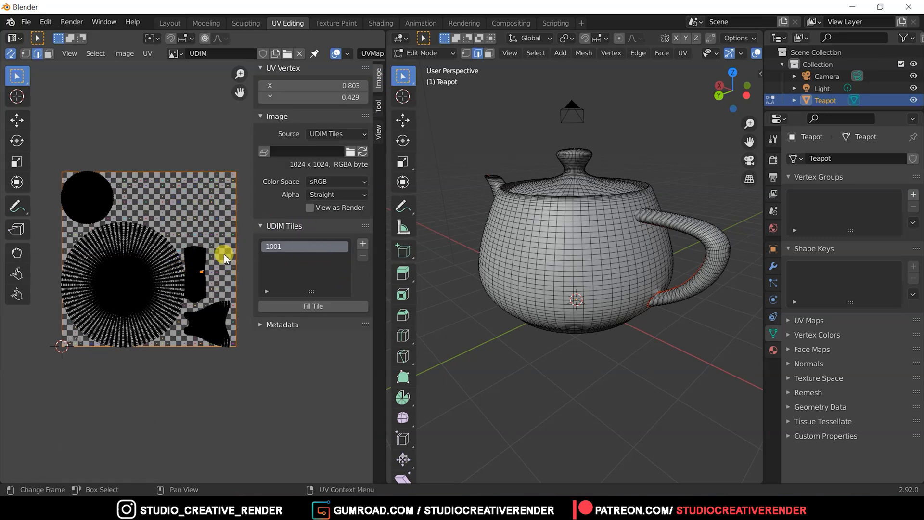
{"action": "middle_click_drag", "start_coordinate": [202, 253], "coordinate": [178, 236], "text": "ctrl"}
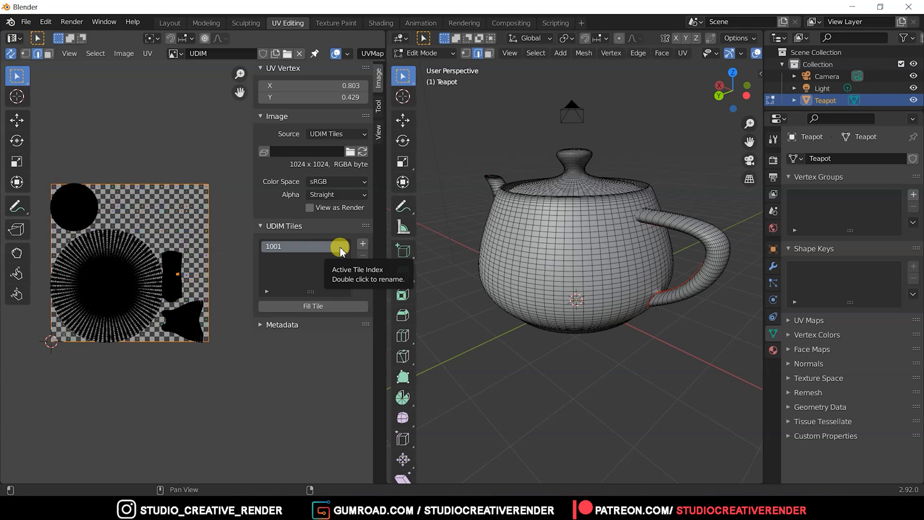
{"action": "left_click", "coordinate": [362, 244]}
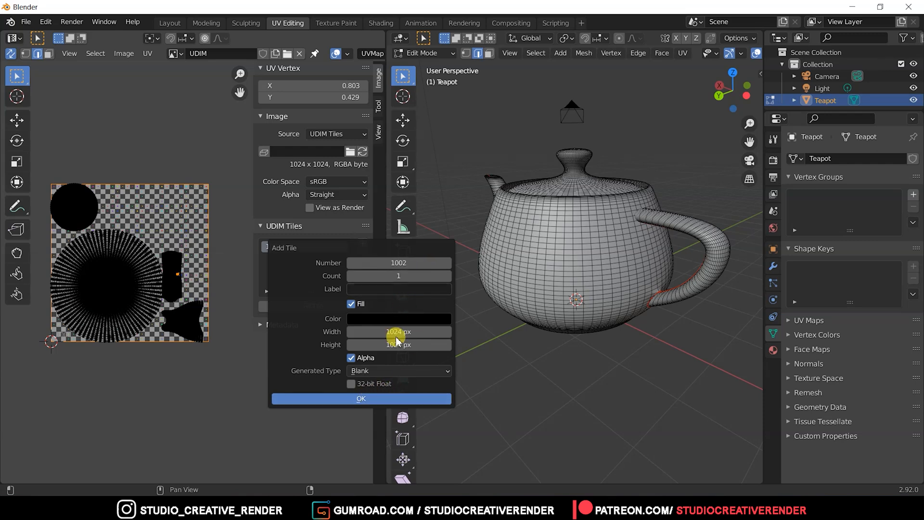
{"action": "left_click", "coordinate": [390, 372]}
{"action": "left_click", "coordinate": [380, 396]}
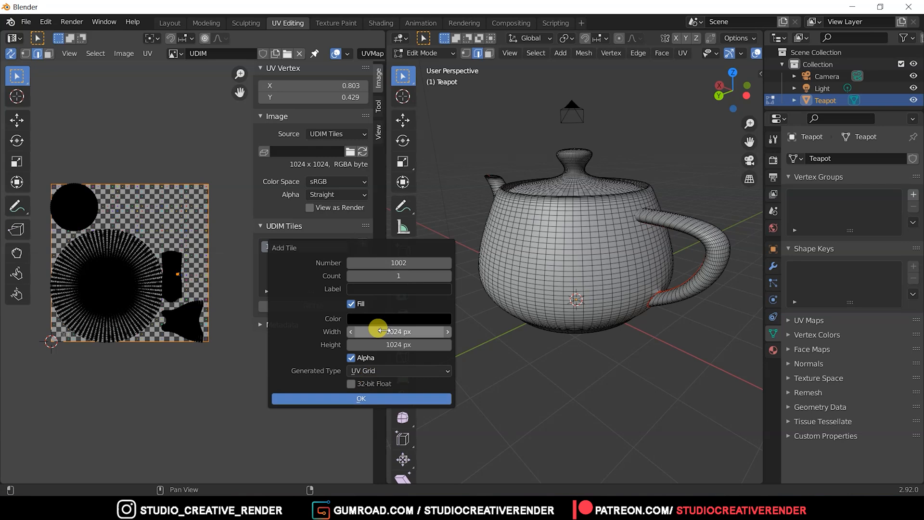
{"action": "left_click", "coordinate": [364, 399]}
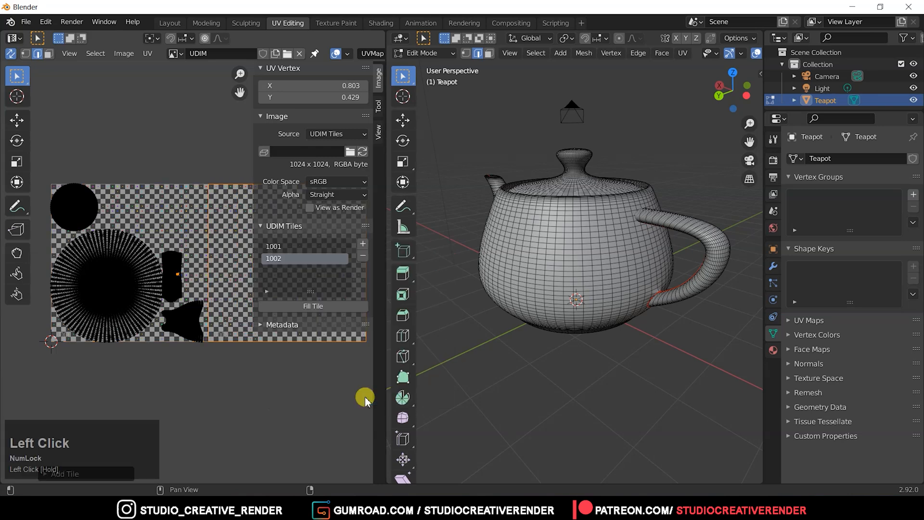
Maximize the UV editor and examine the UV islands and the boundary between tiles 1001 and 1002 up close.
{"action": "middle_click_drag", "start_coordinate": [204, 282], "coordinate": [196, 290], "text": "ctrl"}
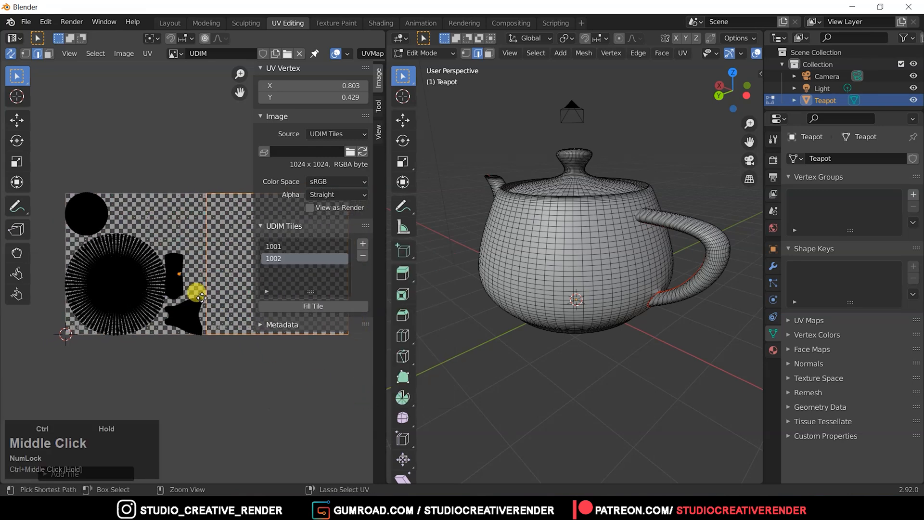
{"action": "middle_click_drag", "start_coordinate": [111, 238], "coordinate": [98, 316], "text": "ctrl"}
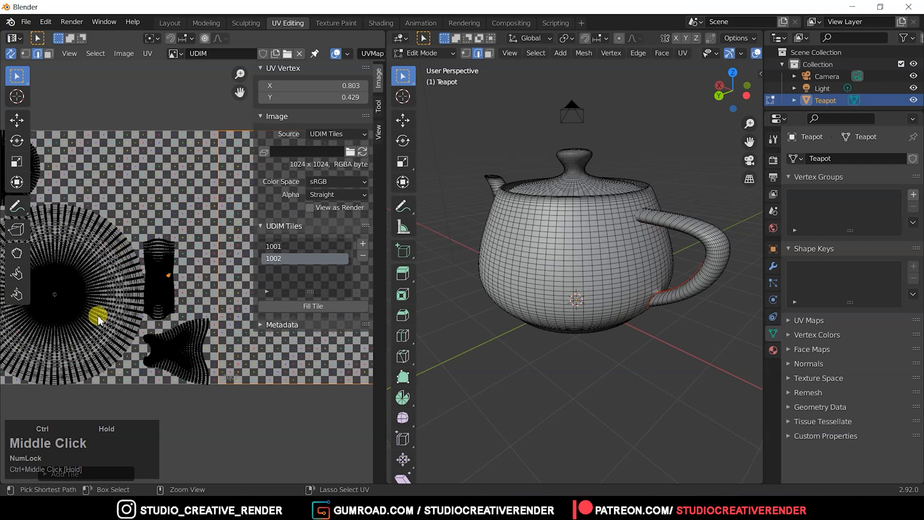
{"action": "key", "text": "ctrl+space"}
{"action": "middle_click_drag", "start_coordinate": [270, 456], "coordinate": [278, 268], "text": "ctrl"}
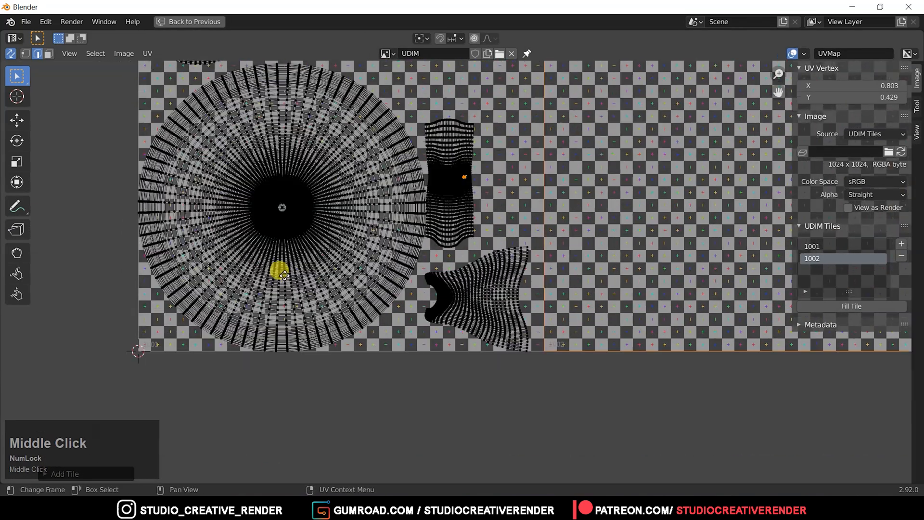
{"action": "middle_click_drag", "start_coordinate": [138, 337], "coordinate": [485, 377], "text": "ctrl"}
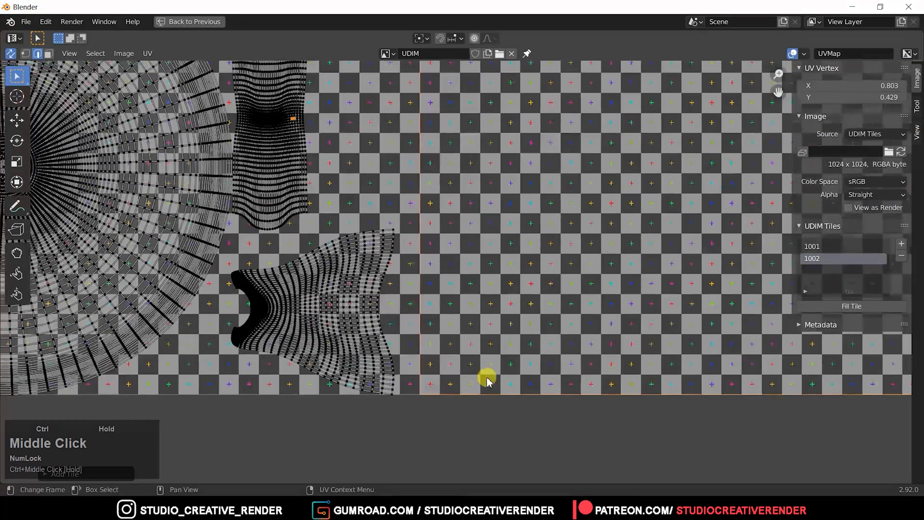
Refill tile 1002 with the generated type Blank.
{"action": "left_click", "coordinate": [843, 305]}
{"action": "left_click", "coordinate": [835, 381]}
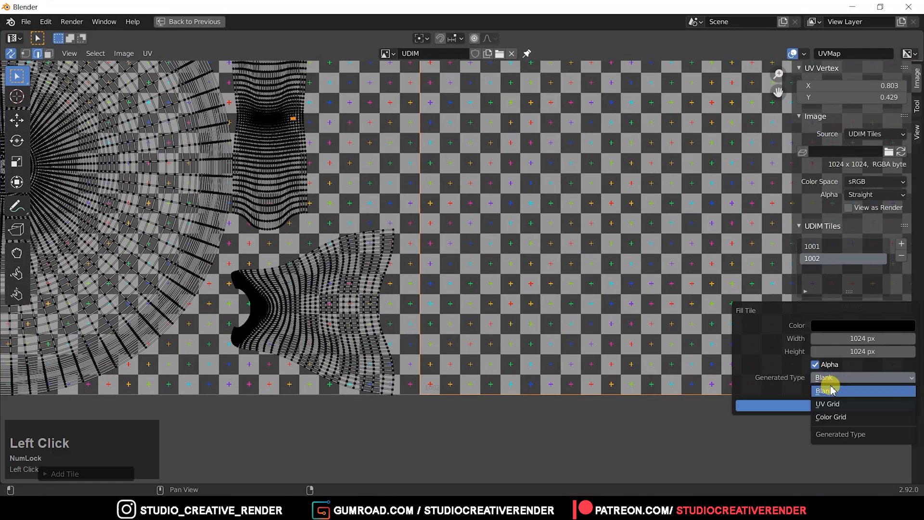
{"action": "left_click", "coordinate": [834, 388]}
{"action": "left_click", "coordinate": [823, 405]}
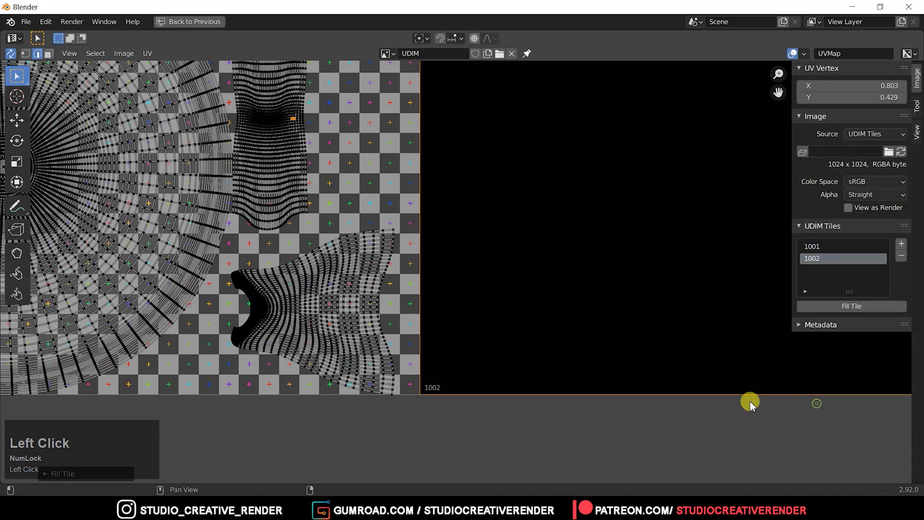
Fill tile 1002 with the generated type UV Grid again.
{"action": "left_click", "coordinate": [874, 303]}
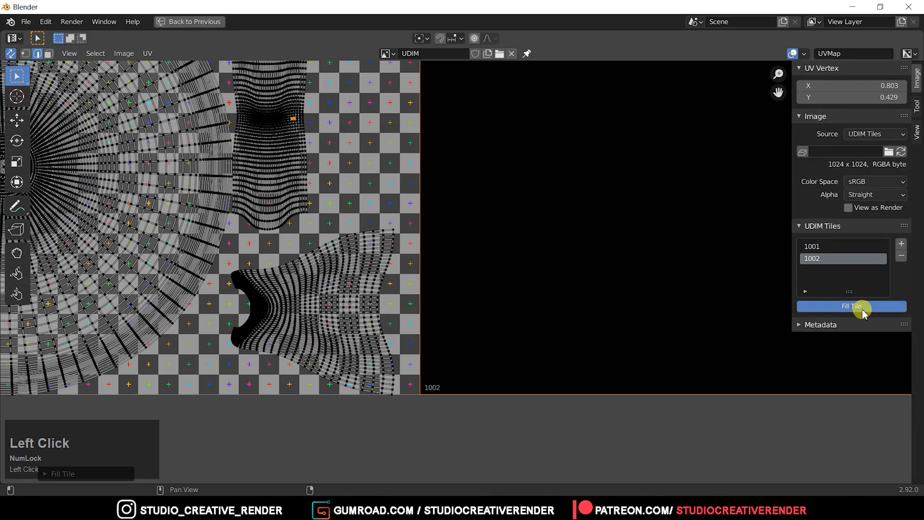
{"action": "left_click", "coordinate": [832, 381]}
{"action": "left_click", "coordinate": [836, 408]}
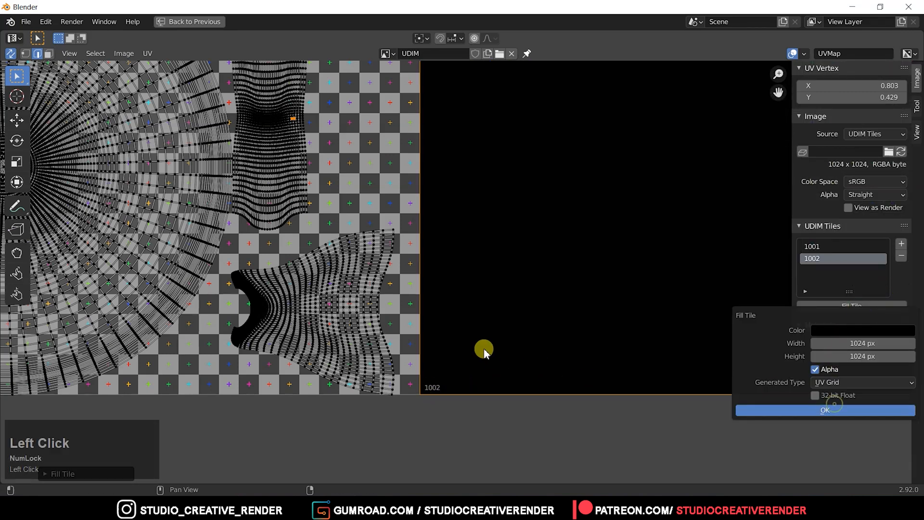
{"action": "left_click", "coordinate": [836, 410]}
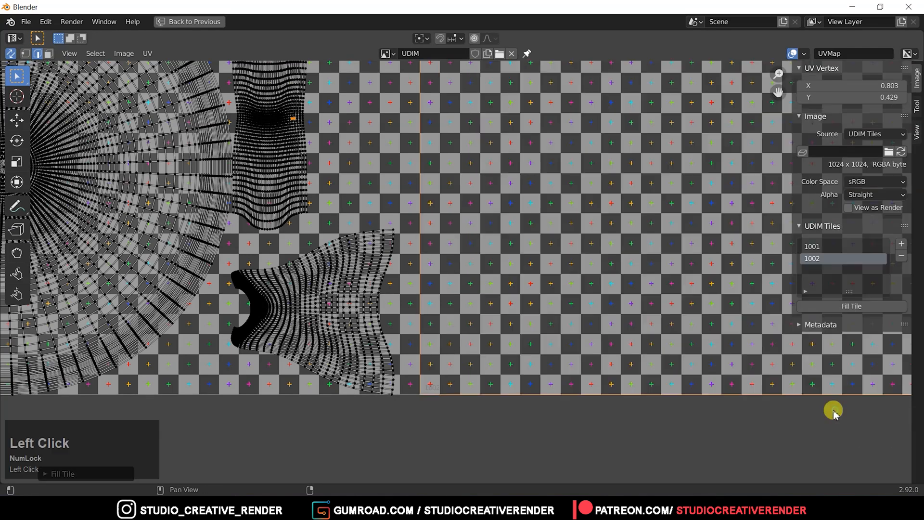
Add tile 1011 to the UDIM tiles with the generated type UV Grid.
{"action": "middle_click_drag", "start_coordinate": [479, 215], "coordinate": [501, 201], "text": "ctrl"}
{"action": "middle_click_drag", "start_coordinate": [388, 219], "coordinate": [325, 299]}
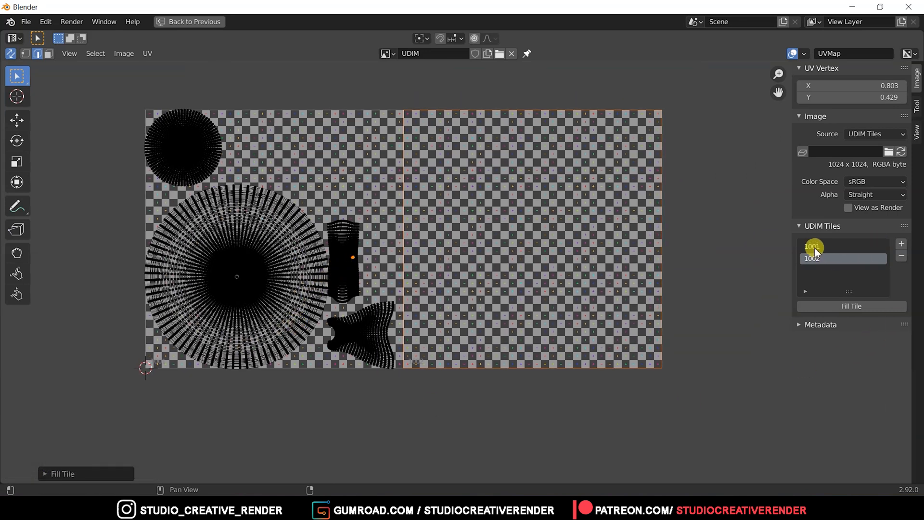
{"action": "left_click", "coordinate": [903, 243]}
{"action": "left_click", "coordinate": [873, 263]}
{"action": "left_click", "coordinate": [839, 263]}
{"action": "key", "text": "BackSpace"}
{"action": "key", "text": "BackSpace"}
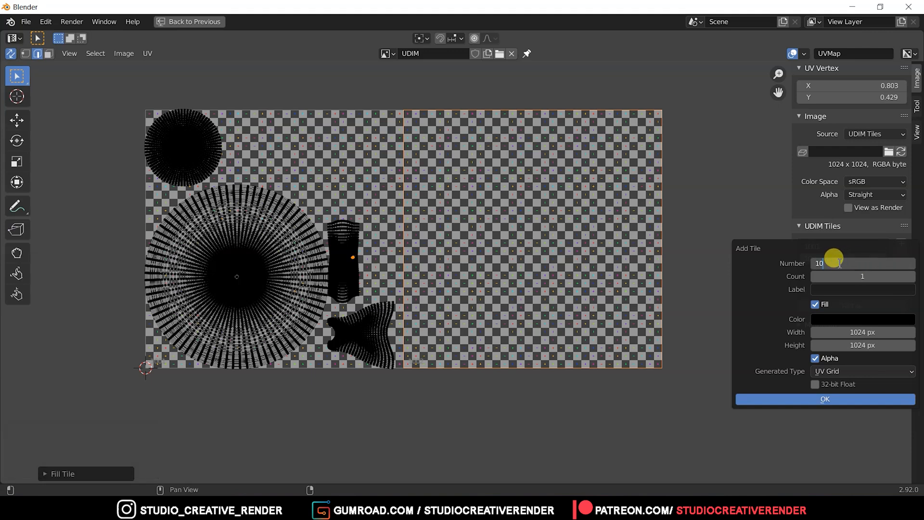
{"action": "type", "text": "11"}
{"action": "left_click", "coordinate": [900, 271]}
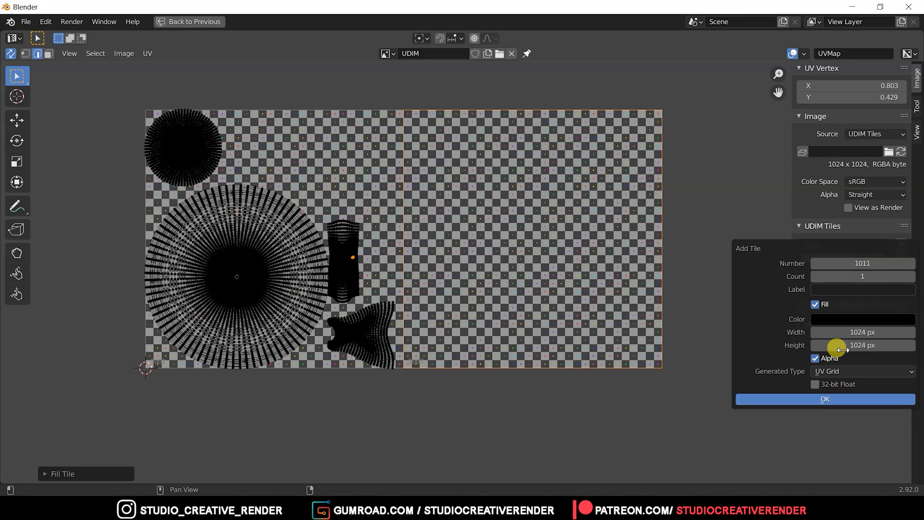
{"action": "left_click", "coordinate": [829, 402]}
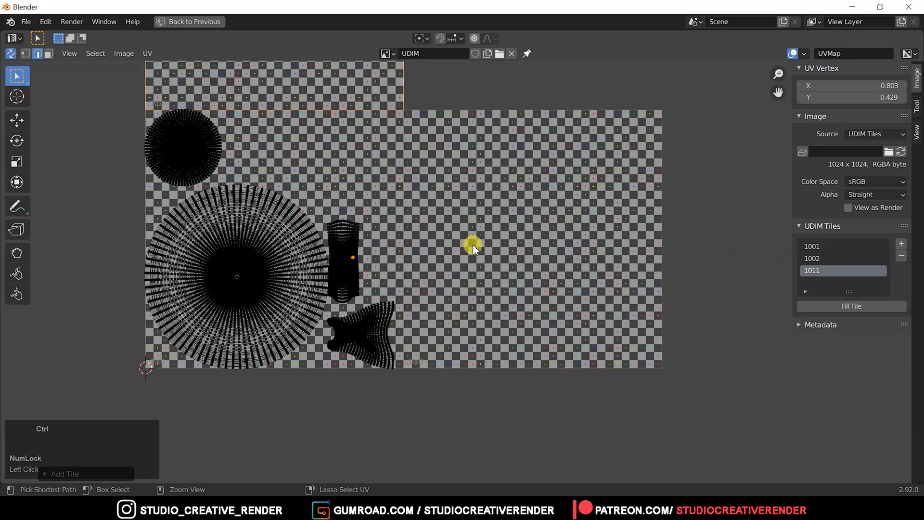
Examine how tile 1011 is arranged in relation to tiles 1001 and 1002.
{"action": "scroll", "coordinate": [481, 235], "scroll_direction": "down", "scroll_amount": 1}
{"action": "middle_click_drag", "start_coordinate": [500, 224], "coordinate": [497, 299]}
{"action": "middle_click_drag", "start_coordinate": [348, 160], "coordinate": [341, 244]}
{"action": "middle_click_drag", "start_coordinate": [403, 316], "coordinate": [349, 270]}
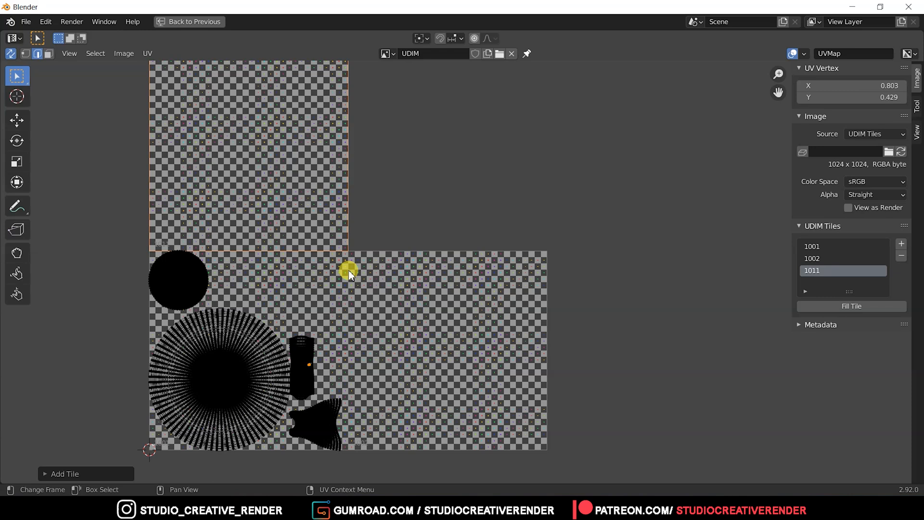
{"action": "middle_click_drag", "start_coordinate": [371, 250], "coordinate": [396, 253], "text": "ctrl"}
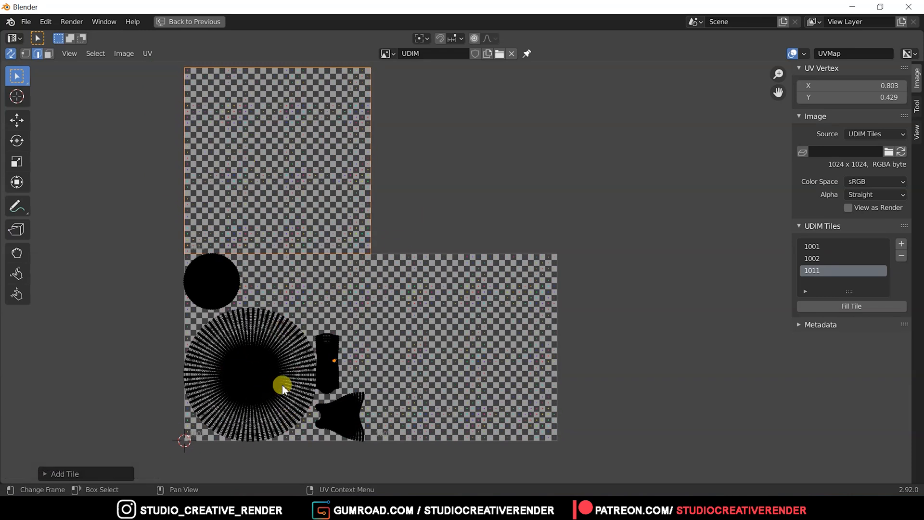
{"action": "middle_click_drag", "start_coordinate": [306, 182], "coordinate": [319, 223]}
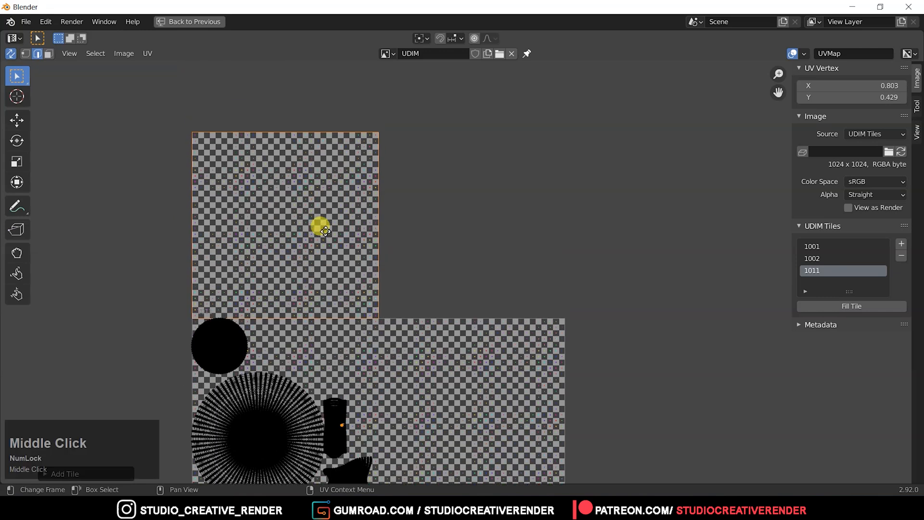
{"action": "middle_click_drag", "start_coordinate": [437, 229], "coordinate": [432, 246]}
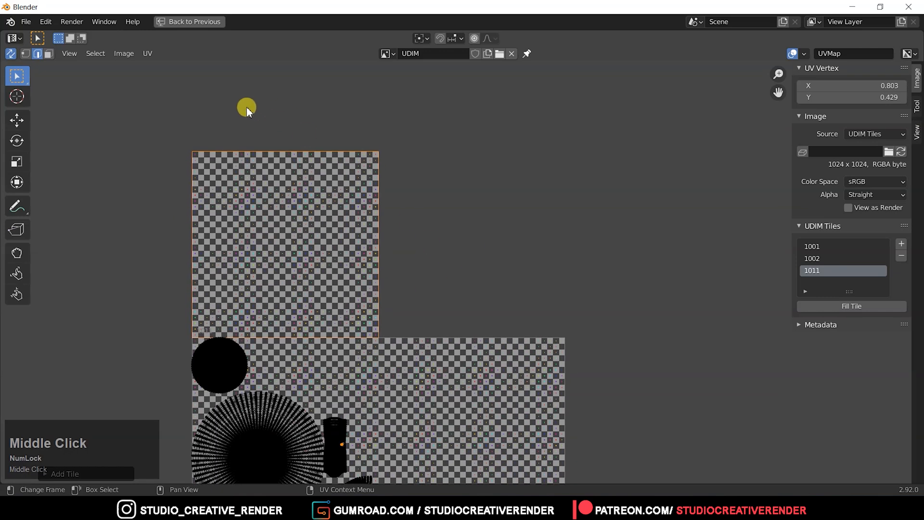
Add tile 1021 to the UDIM tiles with the generated type UV Grid and bring the whole tile layout into view.
{"action": "left_click", "coordinate": [900, 244]}
{"action": "left_click", "coordinate": [868, 265]}
{"action": "key", "text": "BackSpace"}
{"action": "key", "text": "BackSpace"}
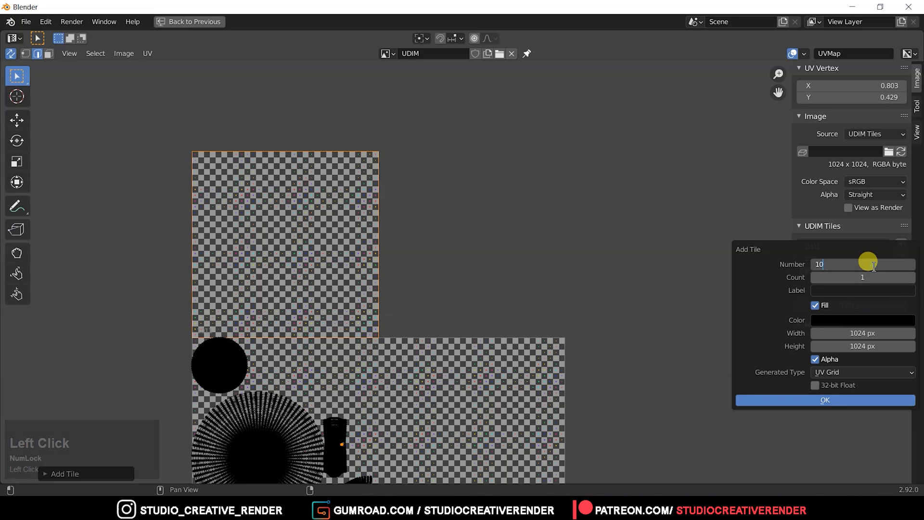
{"action": "type", "text": "21"}
{"action": "left_click", "coordinate": [837, 401]}
{"action": "left_click", "coordinate": [722, 364]}
{"action": "middle_click_drag", "start_coordinate": [473, 162], "coordinate": [435, 192], "text": "ctrl"}
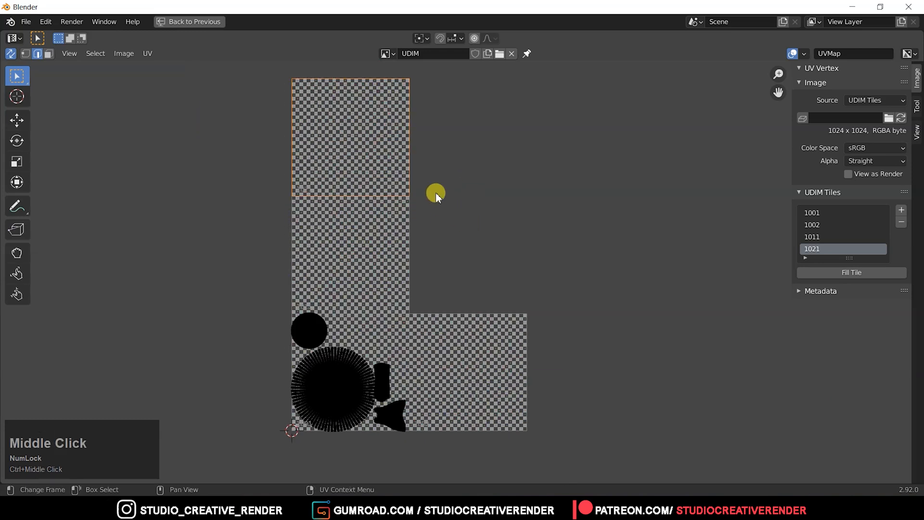
Remove tile 1021 from the image's UDIM tiles.
{"action": "left_click", "coordinate": [902, 222]}
{"action": "left_click", "coordinate": [828, 245]}
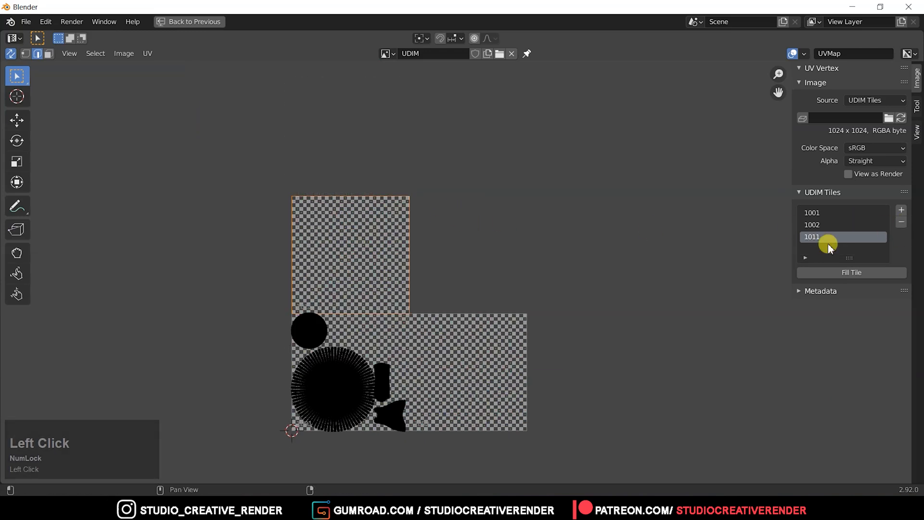
{"action": "left_click", "coordinate": [837, 270]}
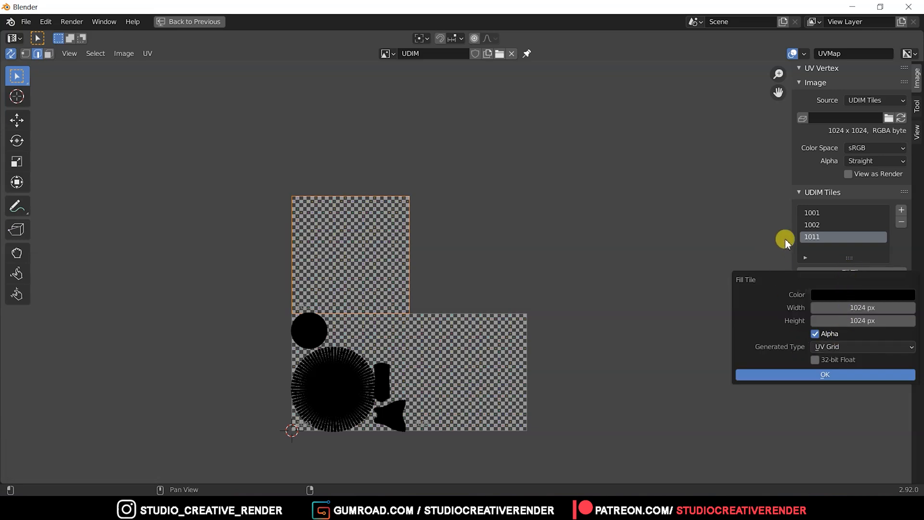
{"action": "left_click", "coordinate": [826, 253]}
Add tile 1012 to the UDIM tiles with the generated type UV Grid to complete the two-by-two block.
{"action": "left_click", "coordinate": [902, 210]}
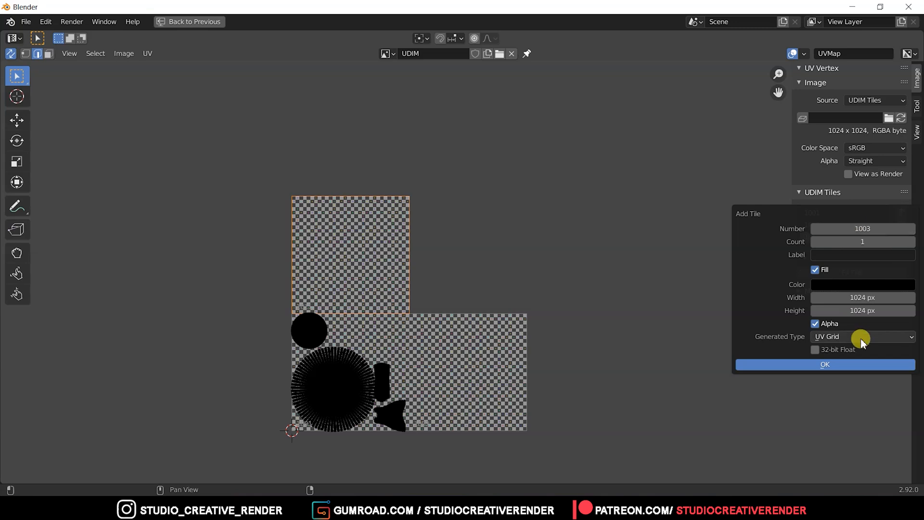
{"action": "left_click", "coordinate": [863, 225]}
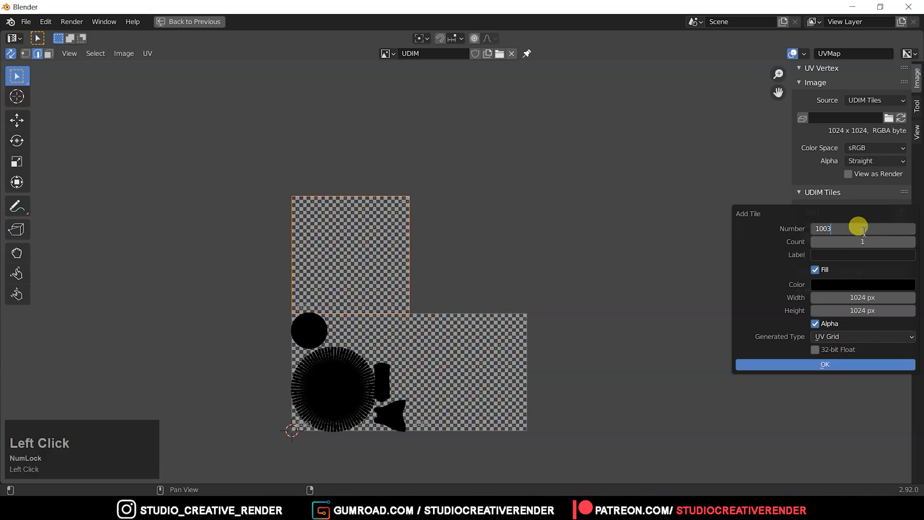
{"action": "key", "text": "BackSpace"}
{"action": "key", "text": "BackSpace"}
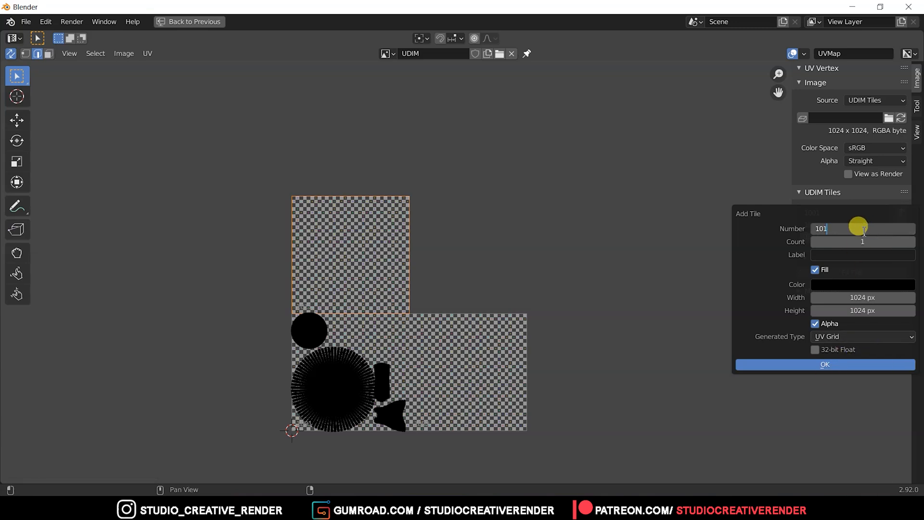
{"action": "left_click", "coordinate": [825, 362]}
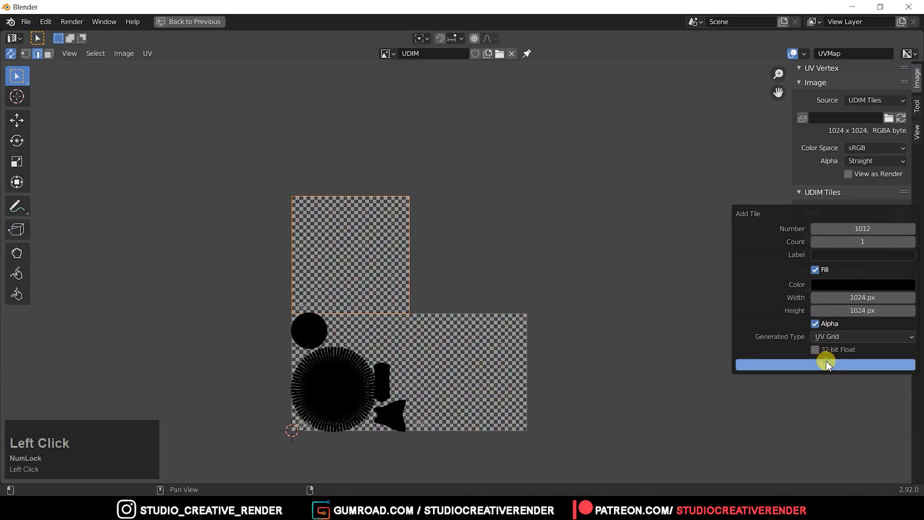
{"action": "middle_click_drag", "start_coordinate": [452, 294], "coordinate": [417, 256], "text": "ctrl"}
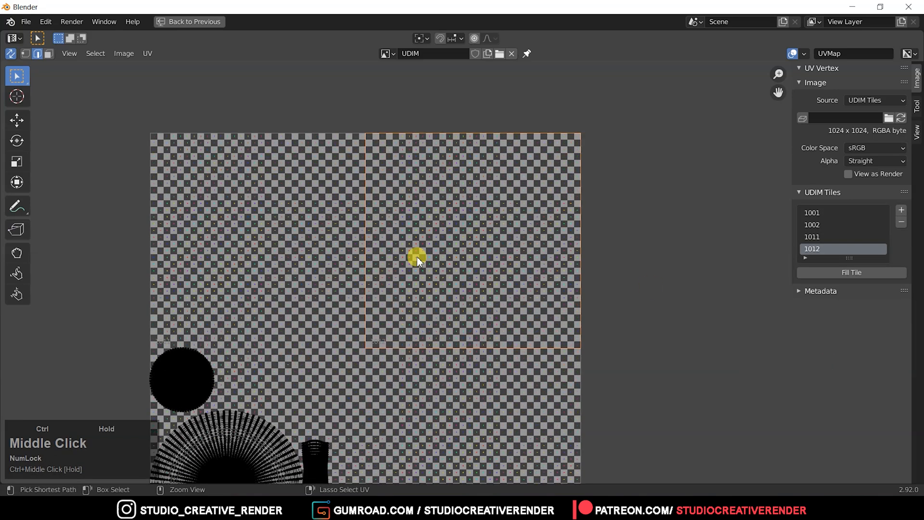
{"action": "mouse_move", "coordinate": [396, 285]}
{"action": "middle_mouse_down", "text": "ctrl"}
{"action": "mouse_move", "coordinate": [365, 288]}
{"action": "mouse_move", "coordinate": [417, 315]}
{"action": "mouse_move", "coordinate": [384, 289]}
{"action": "middle_mouse_up", "text": "ctrl"}
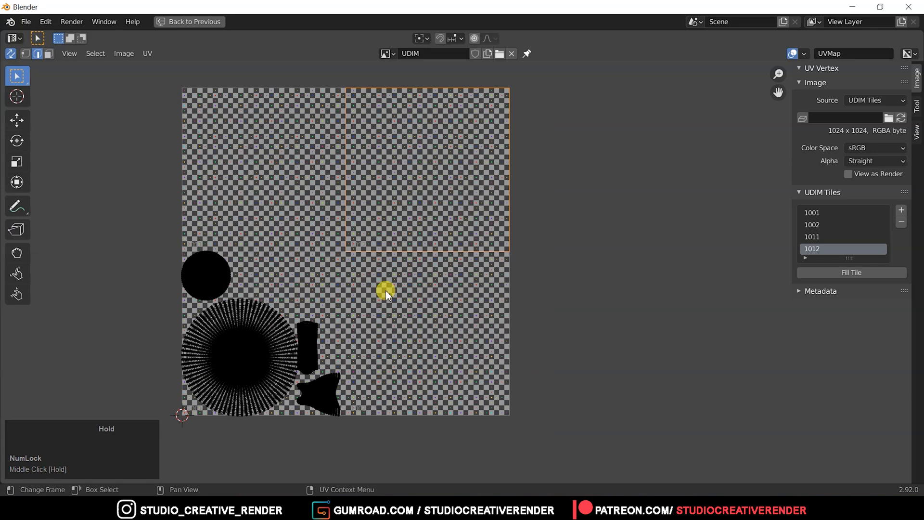
Turn off UV sync selection, restore the split workspace layout and put the teapot back in Edit Mode.
{"action": "left_click", "coordinate": [271, 337]}
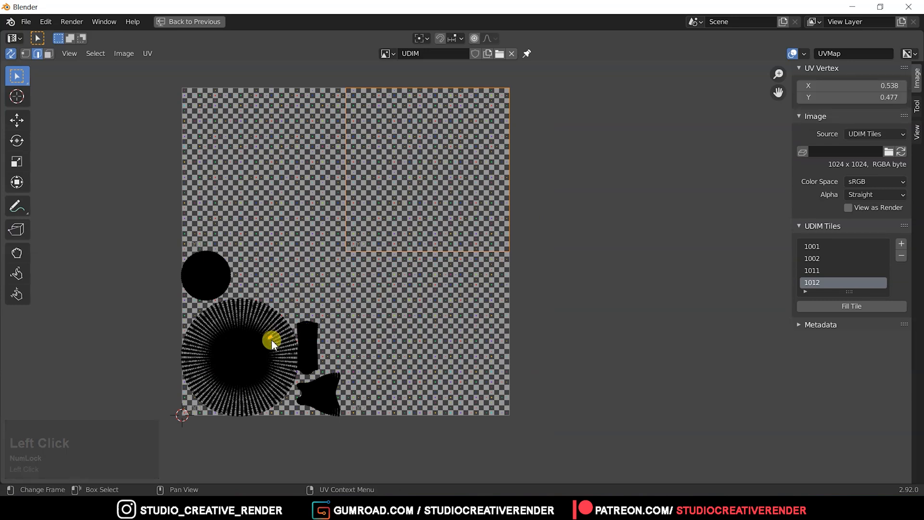
{"action": "left_click", "coordinate": [9, 54]}
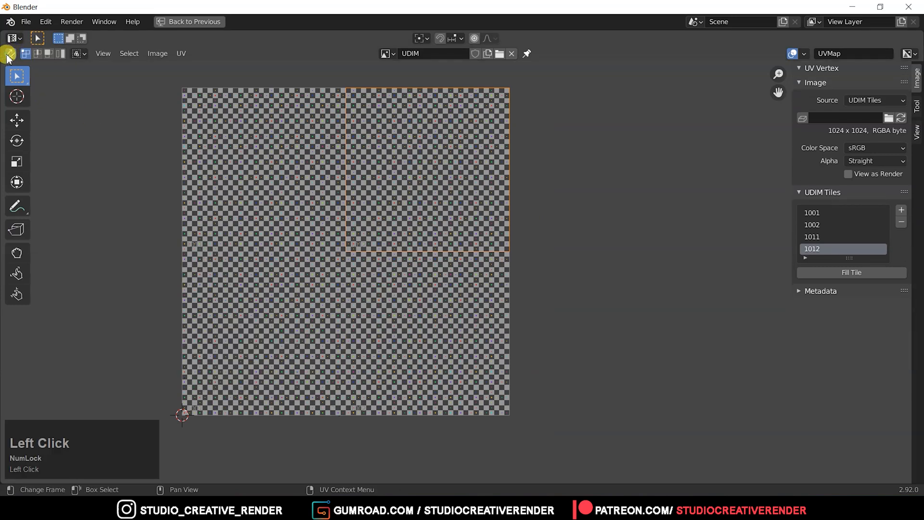
{"action": "key", "text": "a"}
{"action": "key", "text": "Tab"}
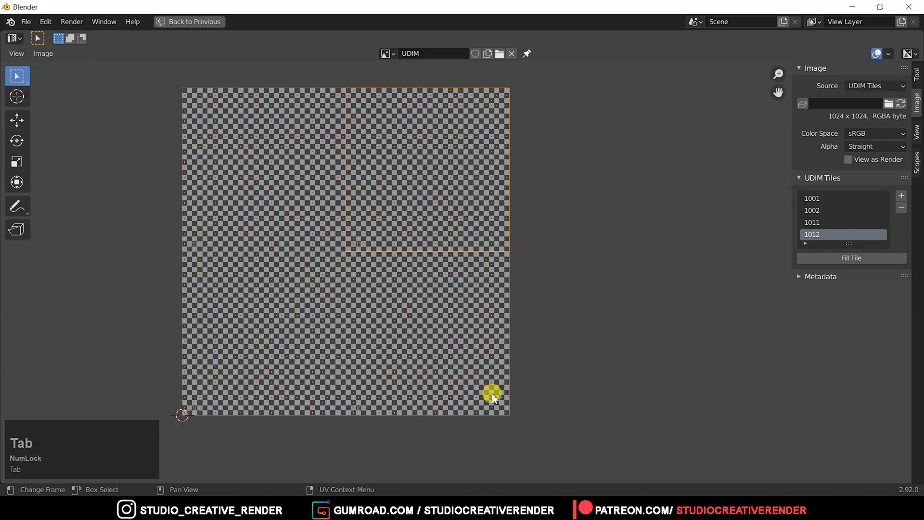
{"action": "key", "text": "ctrl+space"}
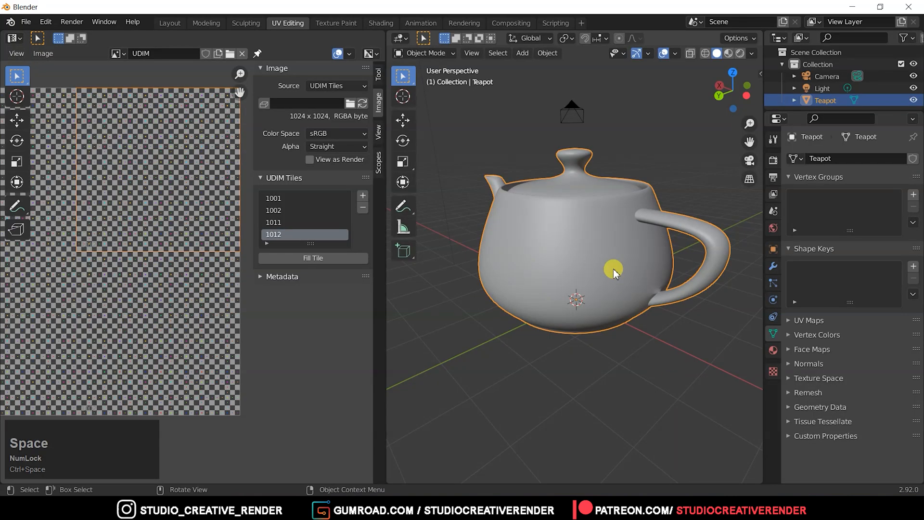
{"action": "key", "text": "Tab"}
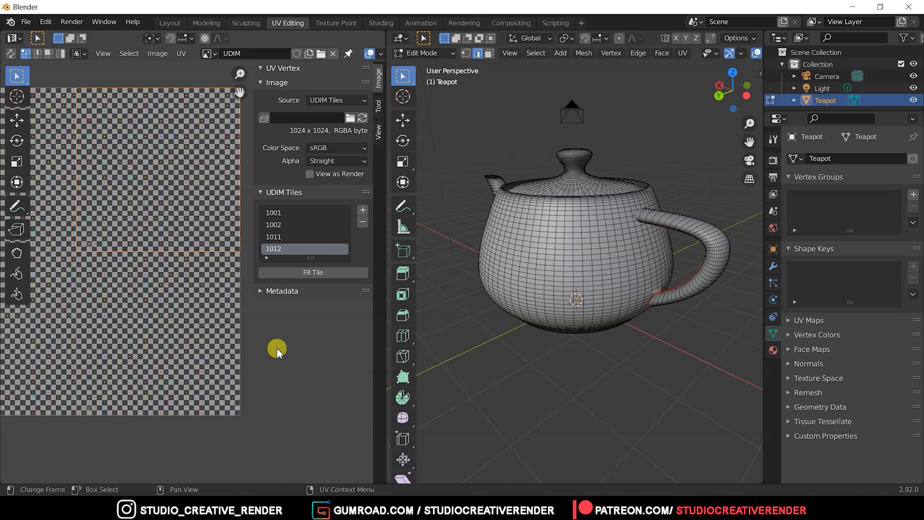
Hide the UV editor's sidebar and select the teapot's entire mesh to display all its UV islands.
{"action": "key", "text": "a"}
{"action": "key", "text": "n"}
{"action": "middle_click_drag", "start_coordinate": [175, 267], "coordinate": [263, 284]}
{"action": "left_click", "coordinate": [616, 283]}
{"action": "key", "text": "a"}
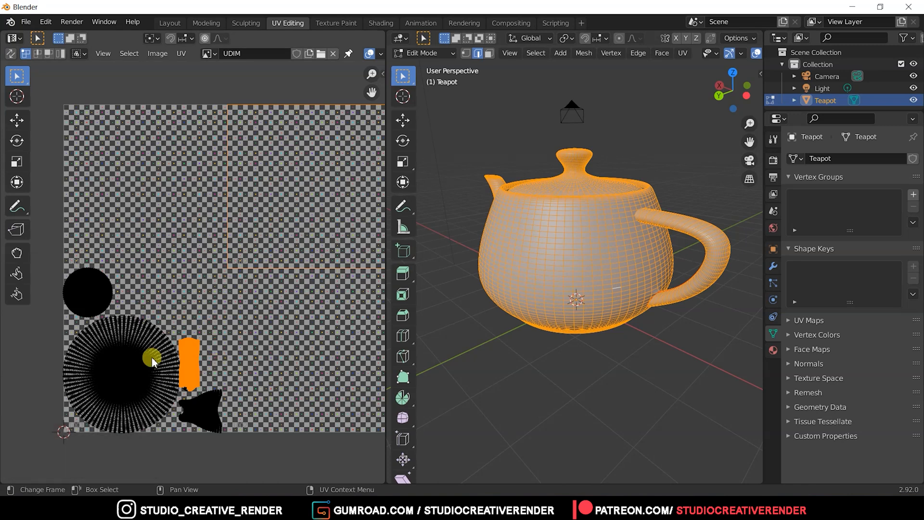
Switch the UV editor to island selection mode and select the large round island.
{"action": "left_click", "coordinate": [60, 53]}
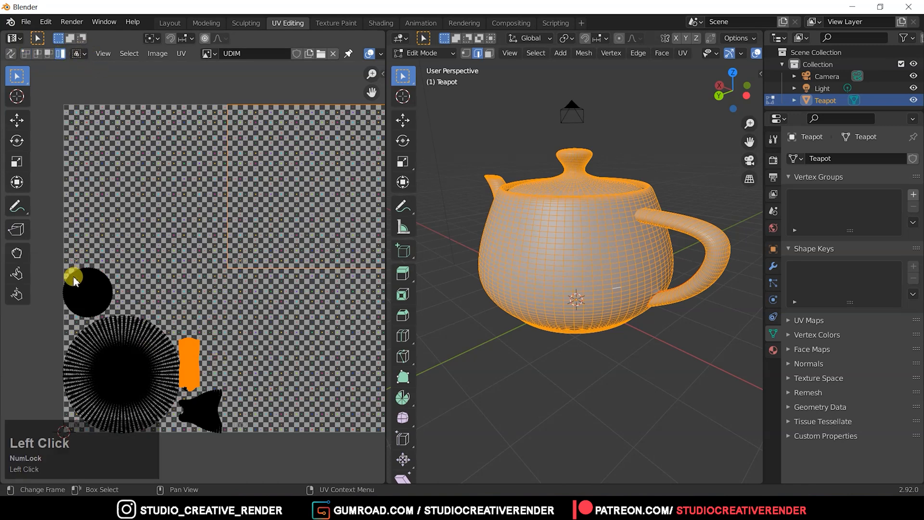
{"action": "left_click", "coordinate": [125, 317]}
{"action": "middle_click_drag", "start_coordinate": [244, 328], "coordinate": [104, 241]}
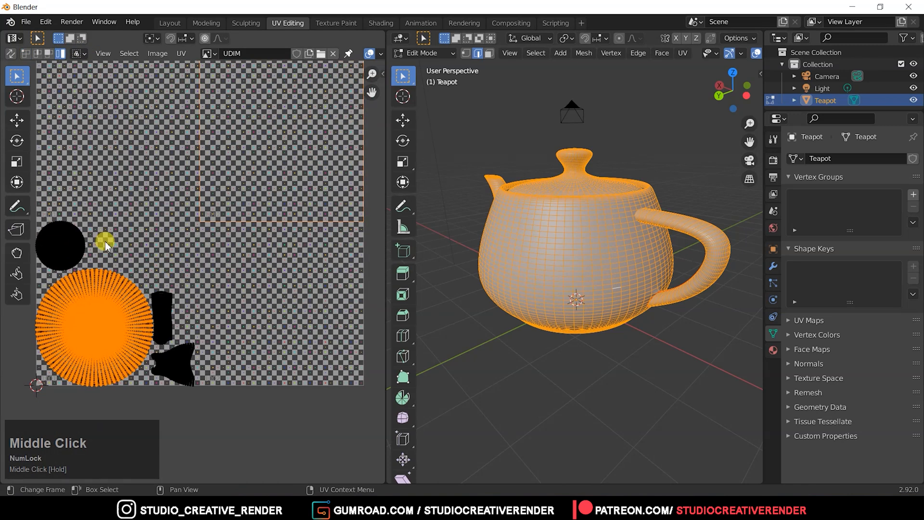
{"action": "middle_click_drag", "start_coordinate": [262, 325], "coordinate": [145, 357]}
Move the fan-shaped UV island into tile 1002 and scale it up to fill most of that tile.
{"action": "left_click", "coordinate": [115, 369]}
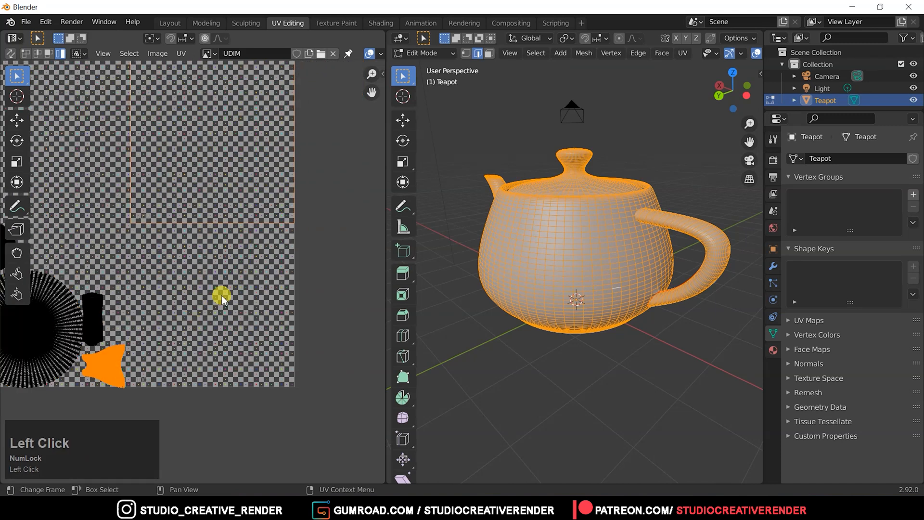
{"action": "key", "text": "g"}
{"action": "left_click", "coordinate": [331, 233]}
{"action": "key", "text": "s"}
{"action": "left_click", "coordinate": [4, 291]}
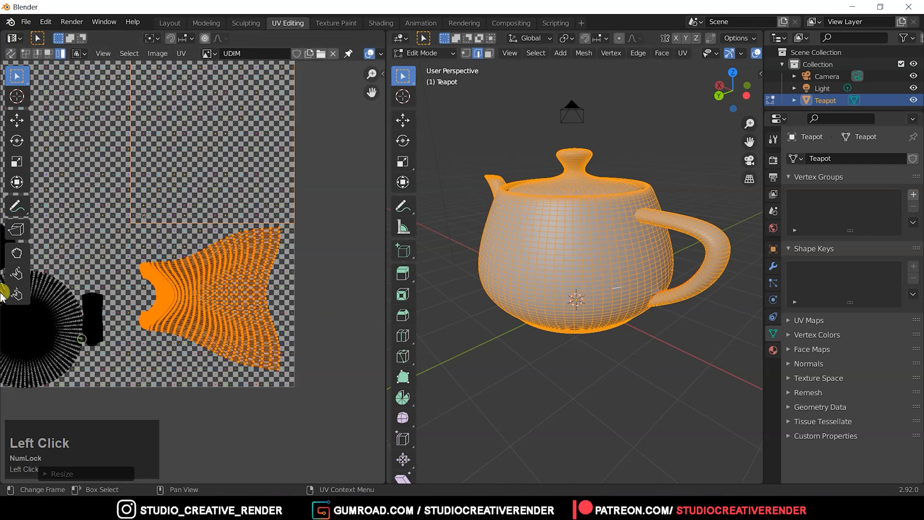
Move the narrow upright UV island beside the large round one into tile 1012 and scale it up to span most of the tile's height.
{"action": "middle_click_drag", "start_coordinate": [138, 323], "coordinate": [212, 366]}
{"action": "left_click", "coordinate": [166, 347]}
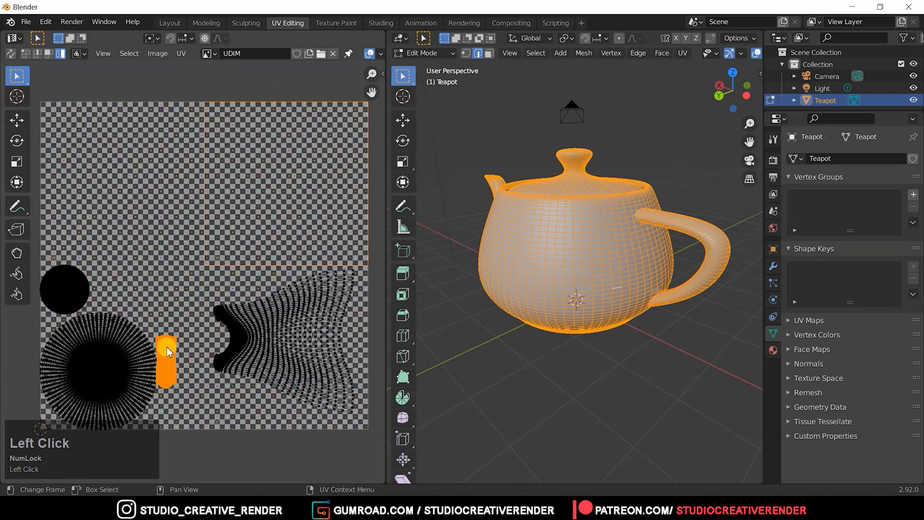
{"action": "key", "text": "g"}
{"action": "left_click", "coordinate": [282, 164]}
{"action": "key", "text": "s"}
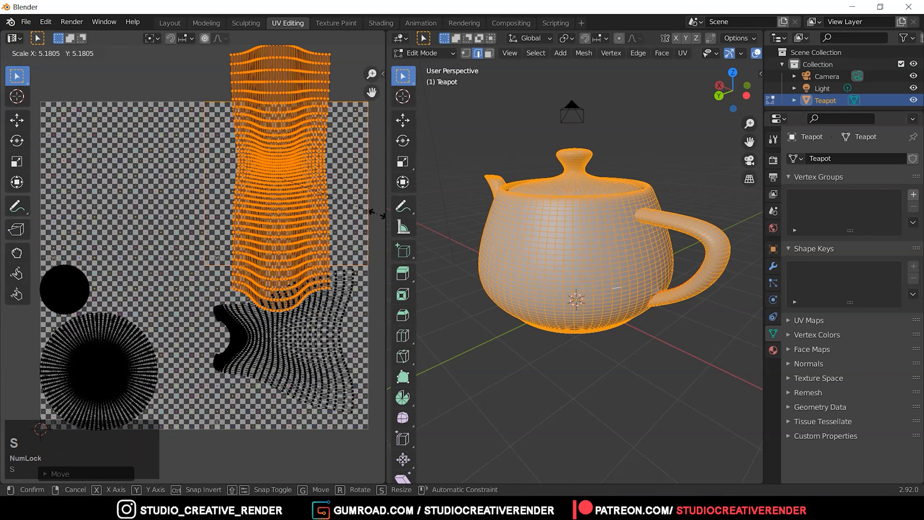
{"action": "left_click", "coordinate": [331, 203]}
{"action": "key", "text": "g"}
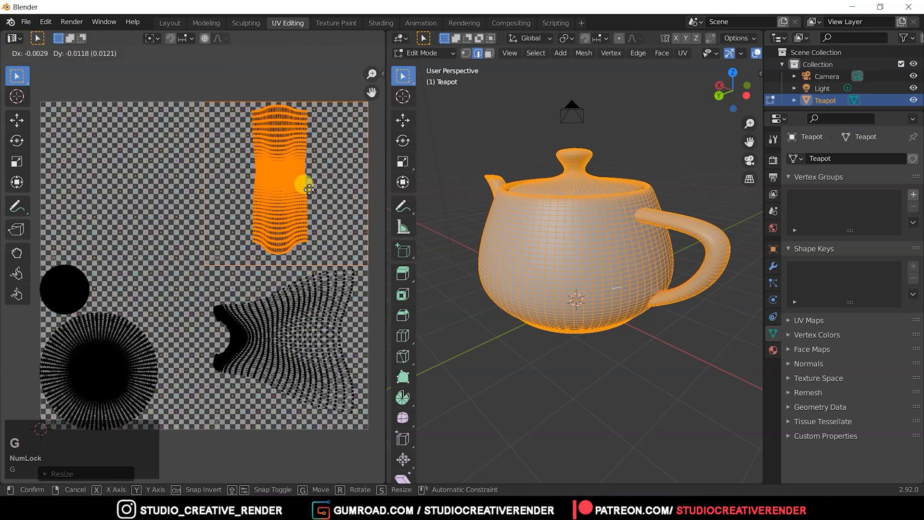
{"action": "left_click", "coordinate": [308, 189]}
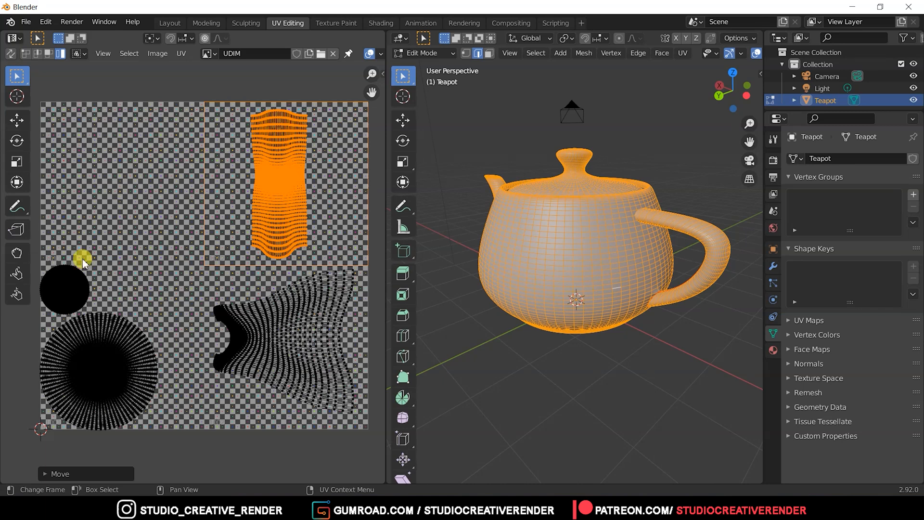
Move the small round UV island into tile 1011 and scale it up until it nearly fills that tile.
{"action": "left_click", "coordinate": [77, 287]}
{"action": "key", "text": "g"}
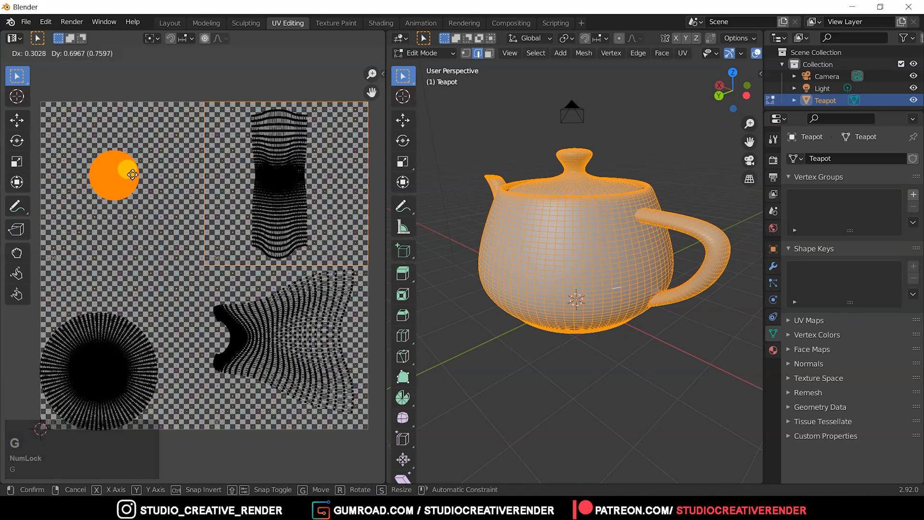
{"action": "left_click", "coordinate": [137, 179]}
{"action": "middle_click", "coordinate": [166, 243]}
{"action": "middle_click_drag", "start_coordinate": [166, 243], "coordinate": [181, 246]}
{"action": "key", "text": "s"}
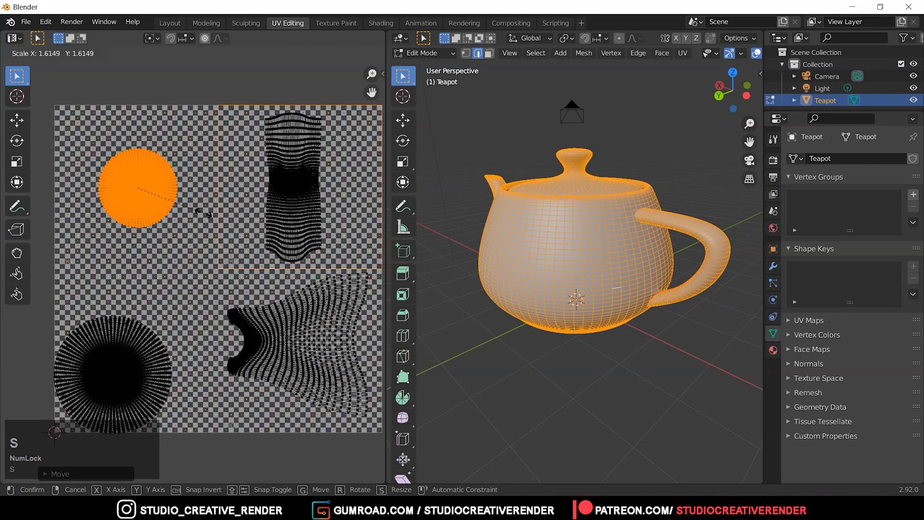
{"action": "left_click", "coordinate": [198, 211]}
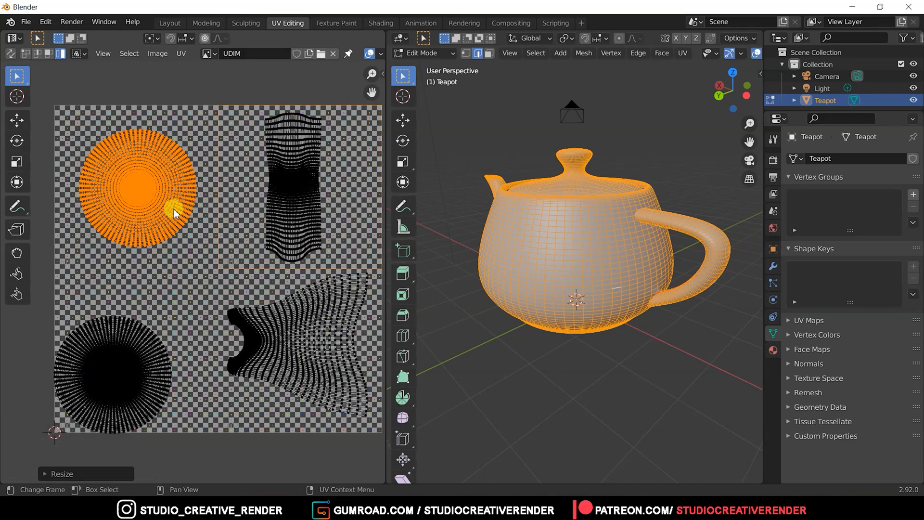
{"action": "key", "text": "s"}
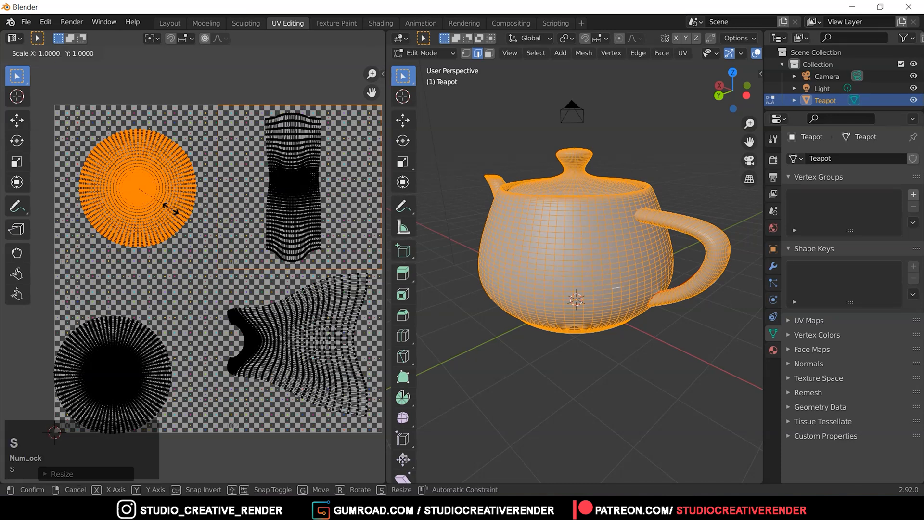
{"action": "left_click", "coordinate": [178, 212]}
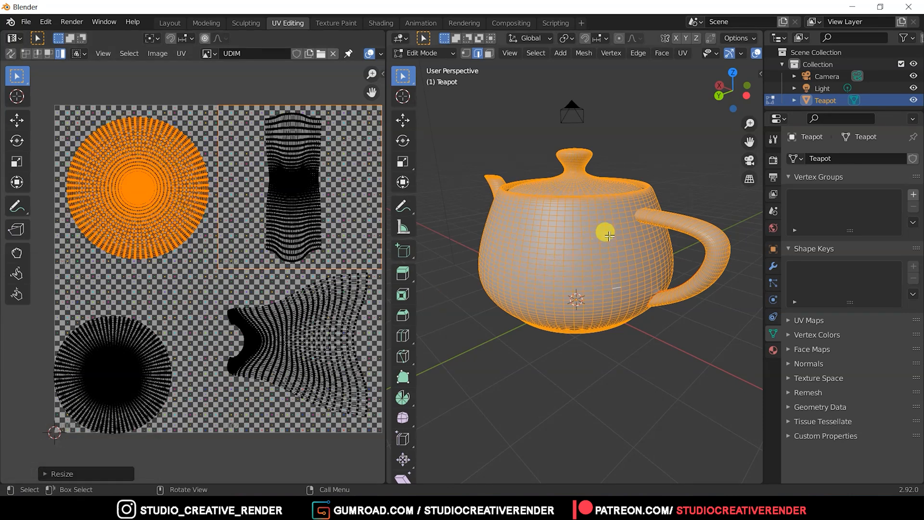
Turn on UV sync selection and select the whole round UV island in tile 1011.
{"action": "middle_click_drag", "start_coordinate": [623, 218], "coordinate": [614, 242]}
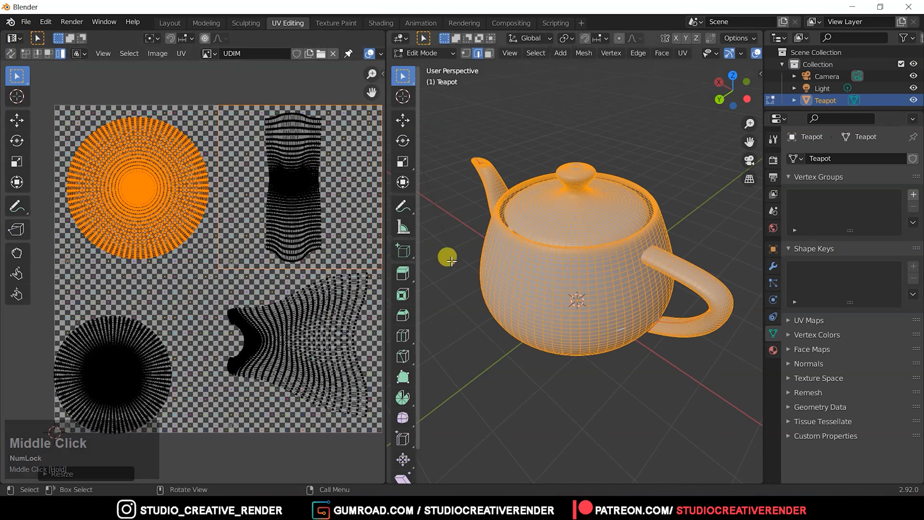
{"action": "left_click", "coordinate": [10, 54]}
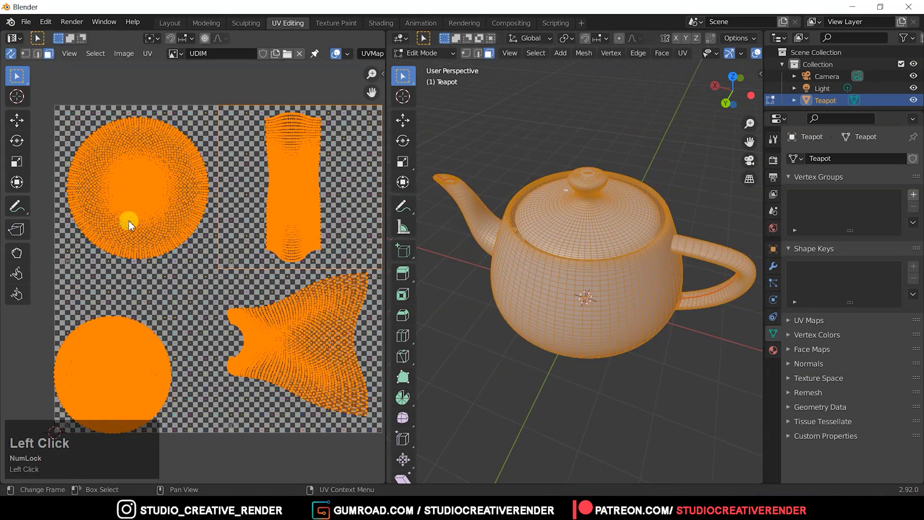
{"action": "left_click", "coordinate": [128, 220]}
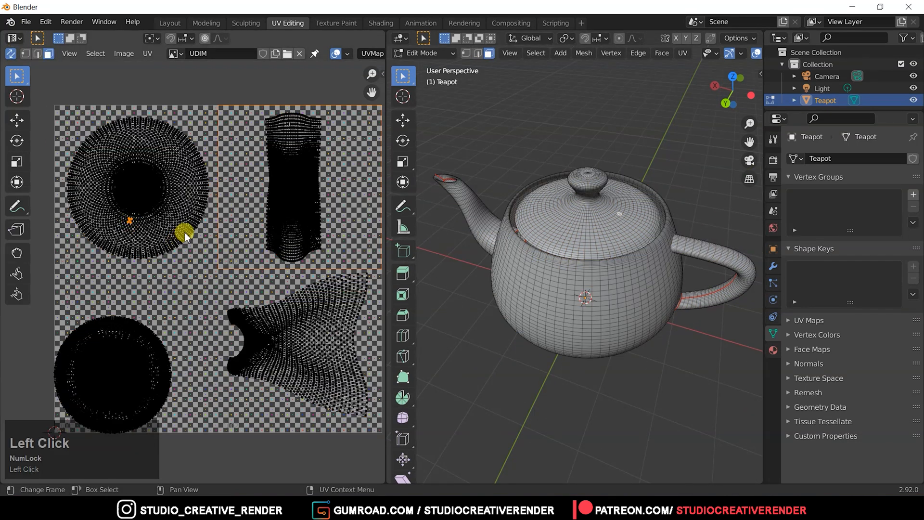
{"action": "left_click_drag", "start_coordinate": [48, 101], "coordinate": [217, 265]}
{"action": "middle_click_drag", "start_coordinate": [643, 295], "coordinate": [588, 252]}
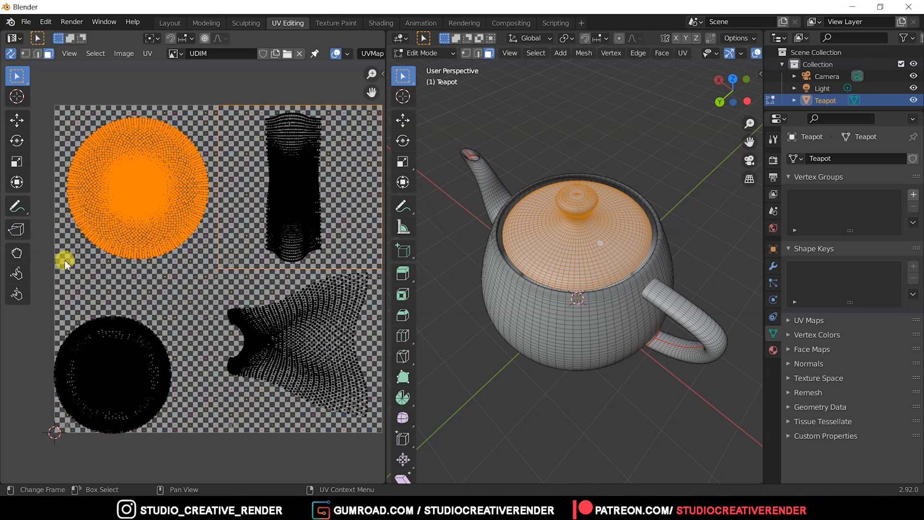
Show the UV editor's sidebar and rename UDIM tile 1011 to TOP_1011.
{"action": "key", "text": "n"}
{"action": "left_click", "coordinate": [286, 260]}
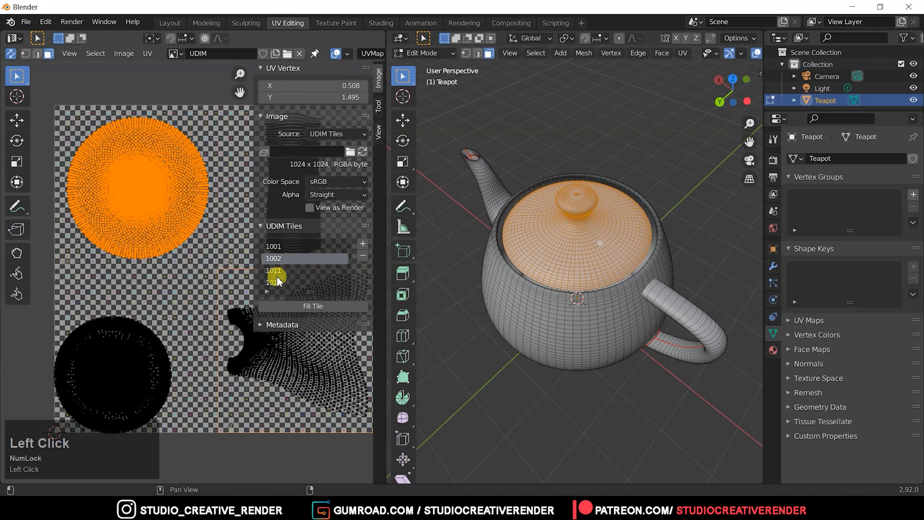
{"action": "left_click", "coordinate": [276, 284]}
{"action": "middle_click_drag", "start_coordinate": [205, 255], "coordinate": [122, 234]}
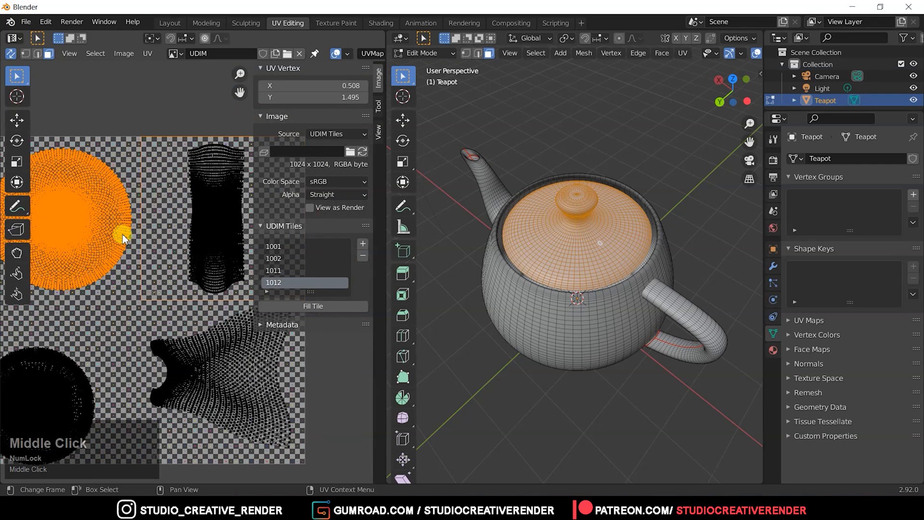
{"action": "middle_click_drag", "start_coordinate": [153, 278], "coordinate": [206, 276]}
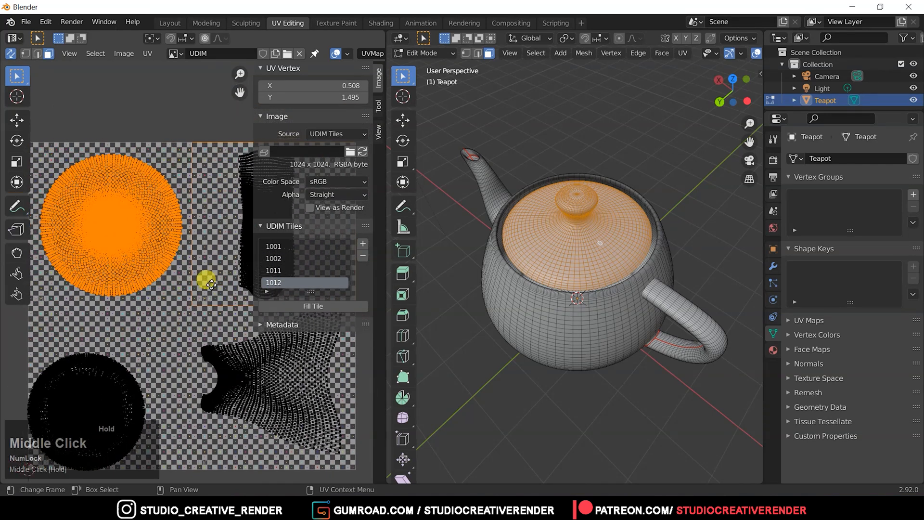
{"action": "left_click", "coordinate": [289, 270]}
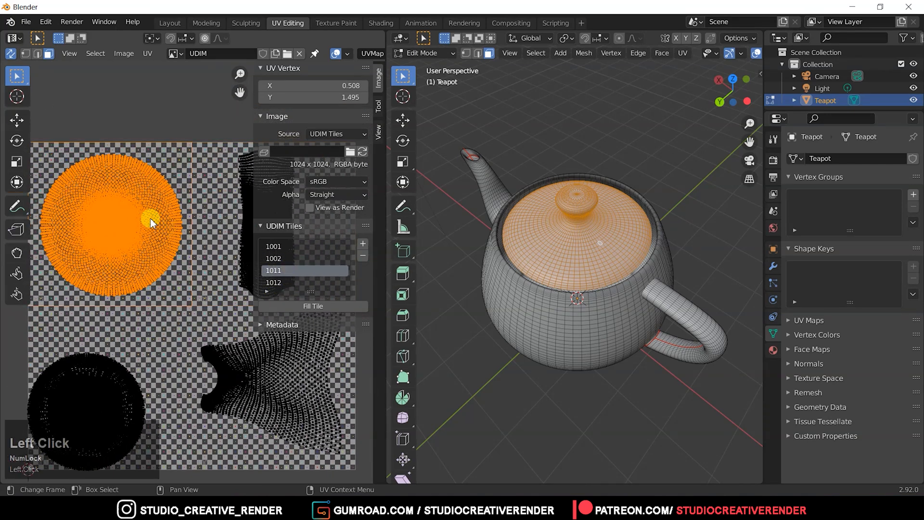
{"action": "double_click", "coordinate": [271, 267]}
{"action": "left_click", "coordinate": [268, 270]}
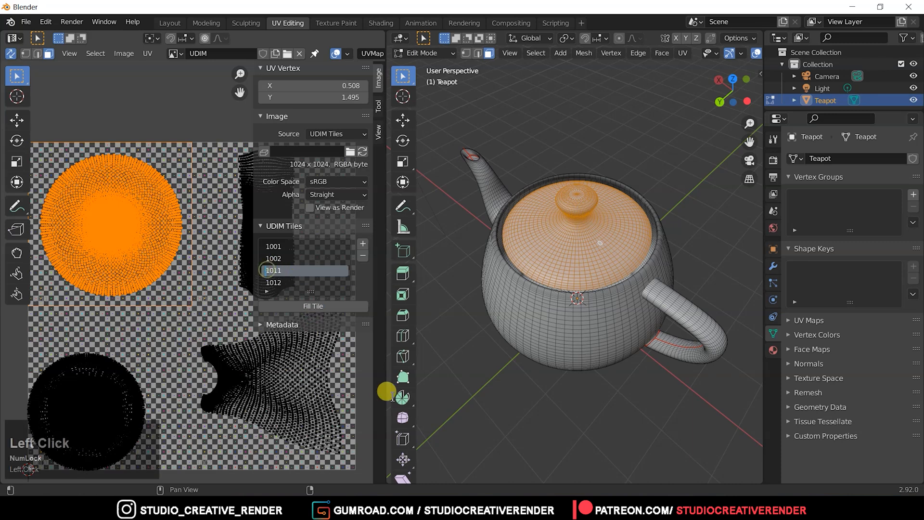
{"action": "type", "text": "TOP"}
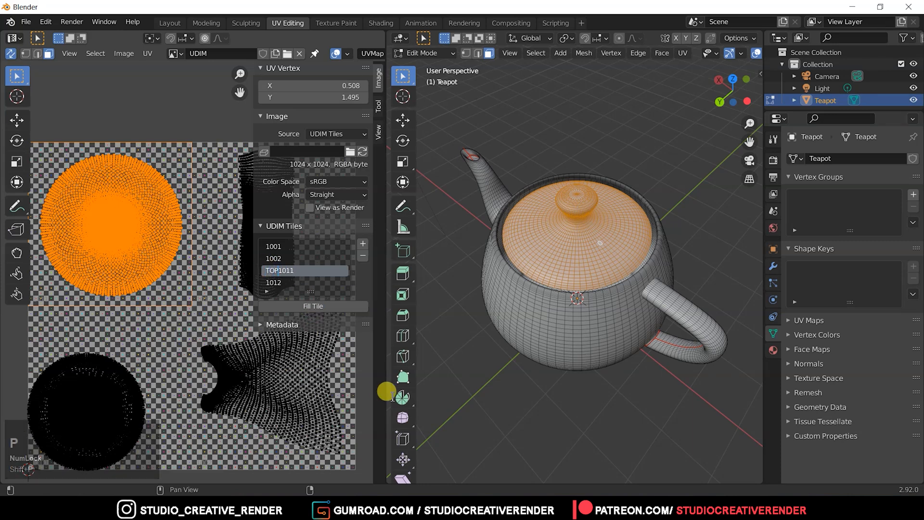
{"action": "type", "text": "_"}
{"action": "left_click", "coordinate": [391, 395]}
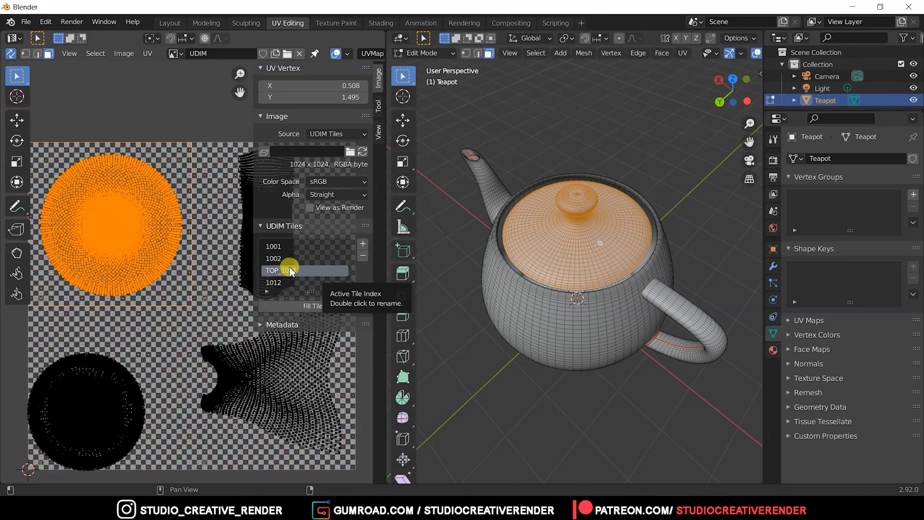
Make tile 1002 active and select a patch of body faces within the round UV island in tile 1001.
{"action": "middle_click_drag", "start_coordinate": [211, 325], "coordinate": [429, 392]}
{"action": "left_click", "coordinate": [300, 257]}
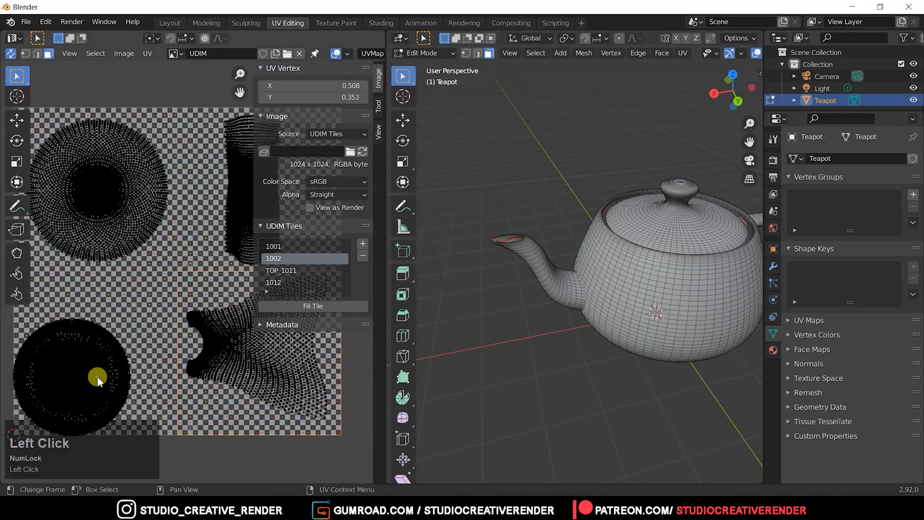
{"action": "left_click", "coordinate": [92, 371]}
{"action": "left_click", "coordinate": [93, 370], "text": "ctrl"}
{"action": "left_click", "coordinate": [93, 371], "text": "ctrl"}
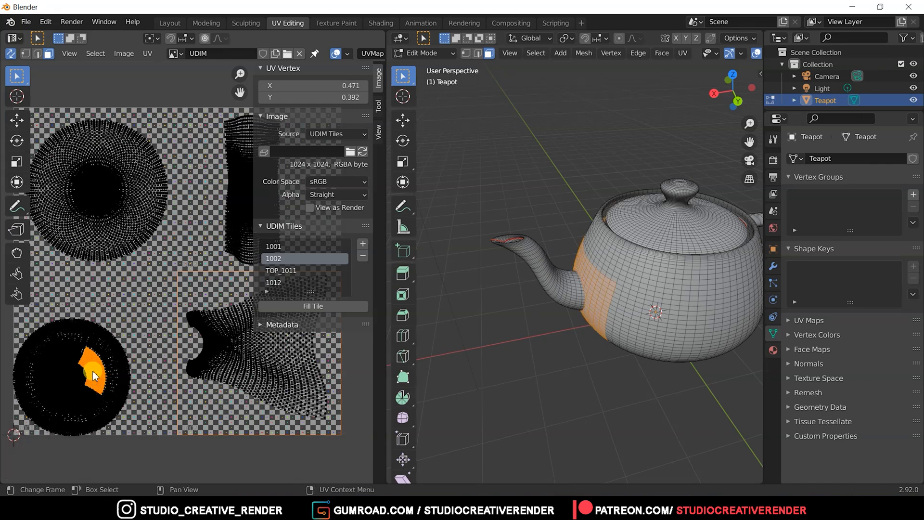
Make tile 1001 active in the UDIM tile list and rename it to Body_1001.
{"action": "left_click", "coordinate": [290, 282]}
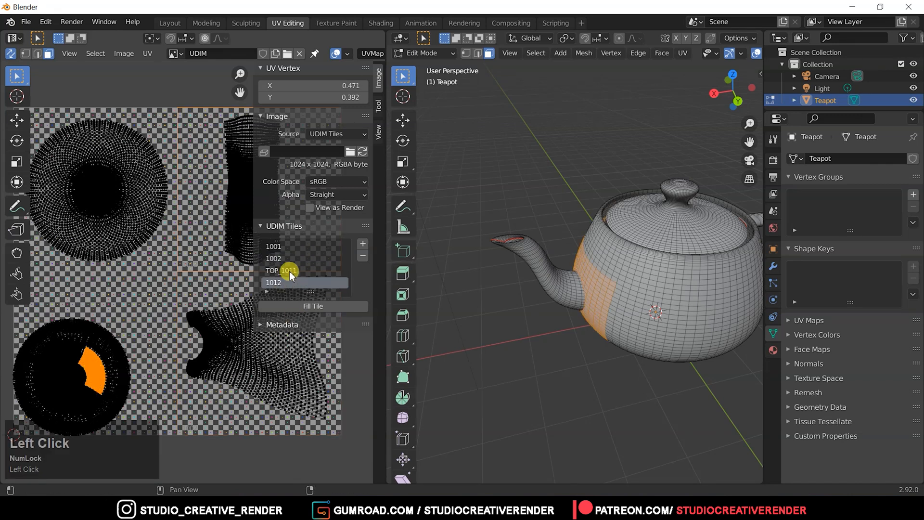
{"action": "left_click", "coordinate": [289, 246]}
{"action": "double_click", "coordinate": [271, 247]}
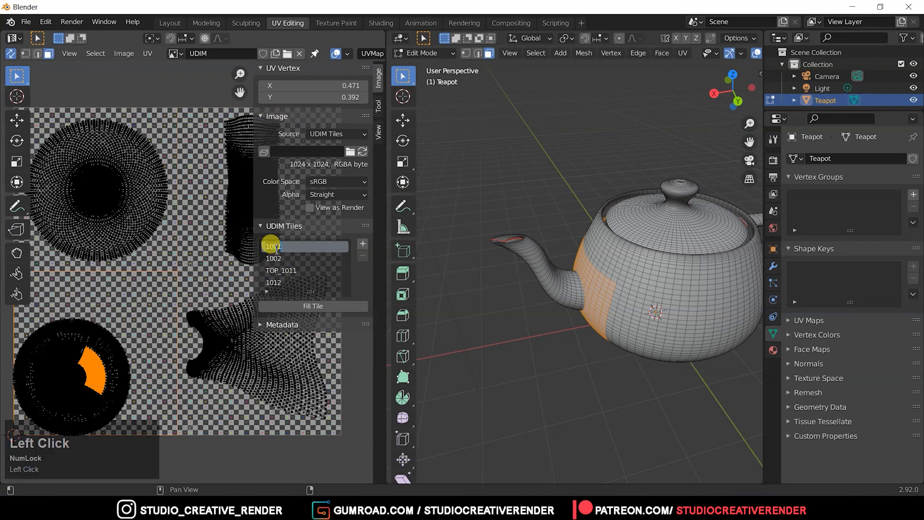
{"action": "left_click", "coordinate": [264, 246]}
{"action": "type", "text": "Bod"}
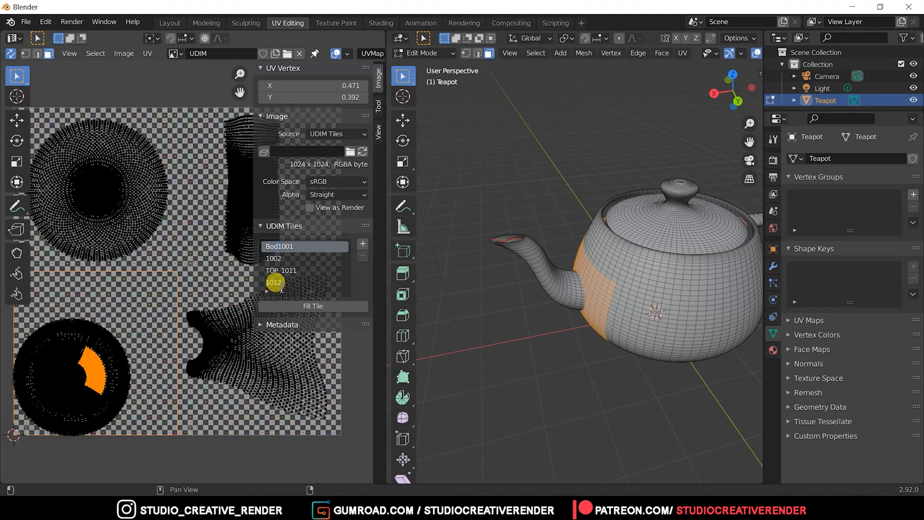
{"action": "type", "text": "y_"}
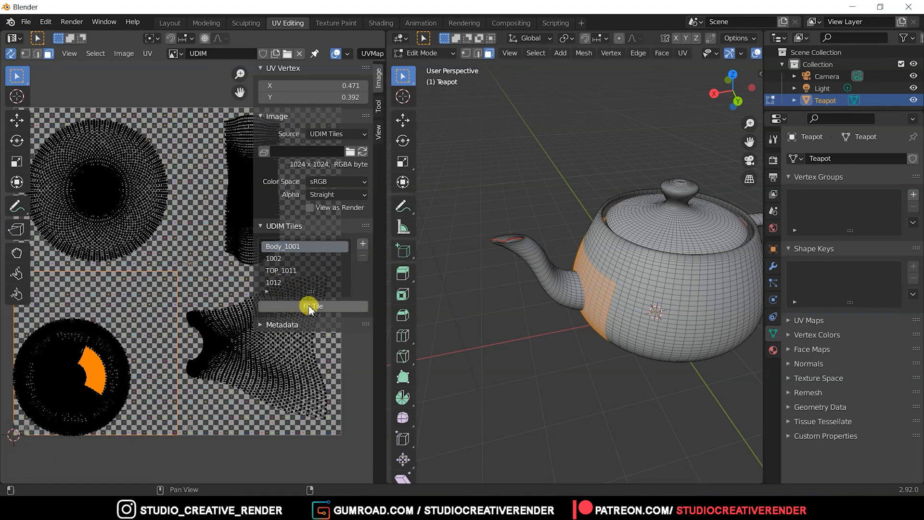
{"action": "type", "text": "n"}
Hide the UV editor's sidebar and examine the island layout across the four tiles alongside the teapot model.
{"action": "middle_click_drag", "start_coordinate": [277, 318], "coordinate": [254, 332]}
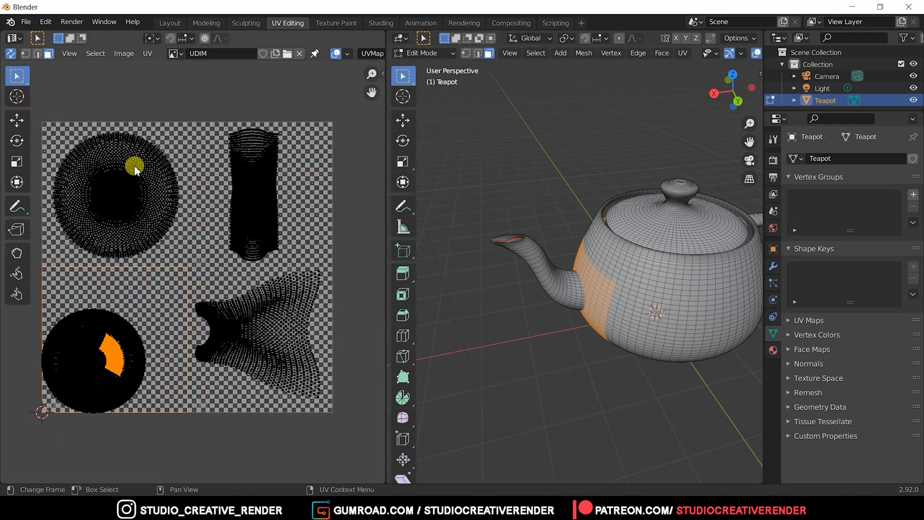
{"action": "middle_click_drag", "start_coordinate": [192, 233], "coordinate": [115, 111]}
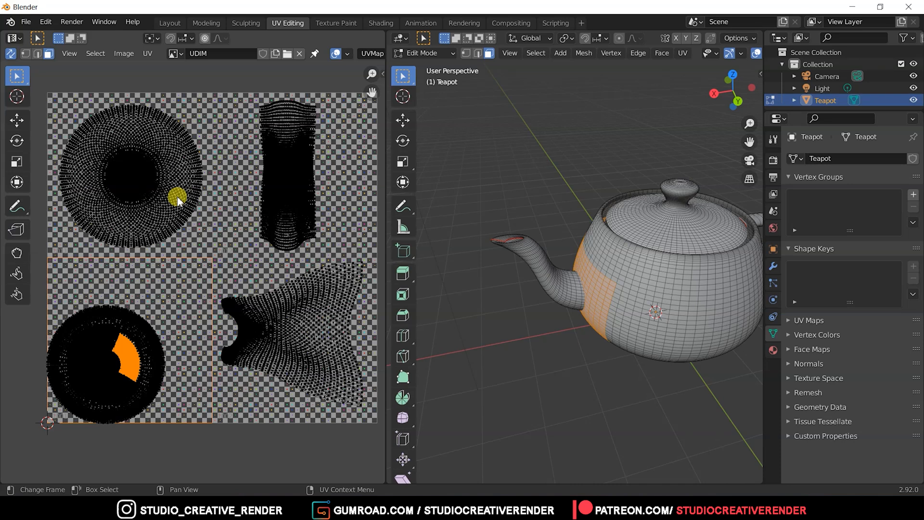
{"action": "middle_click_drag", "start_coordinate": [174, 179], "coordinate": [173, 193]}
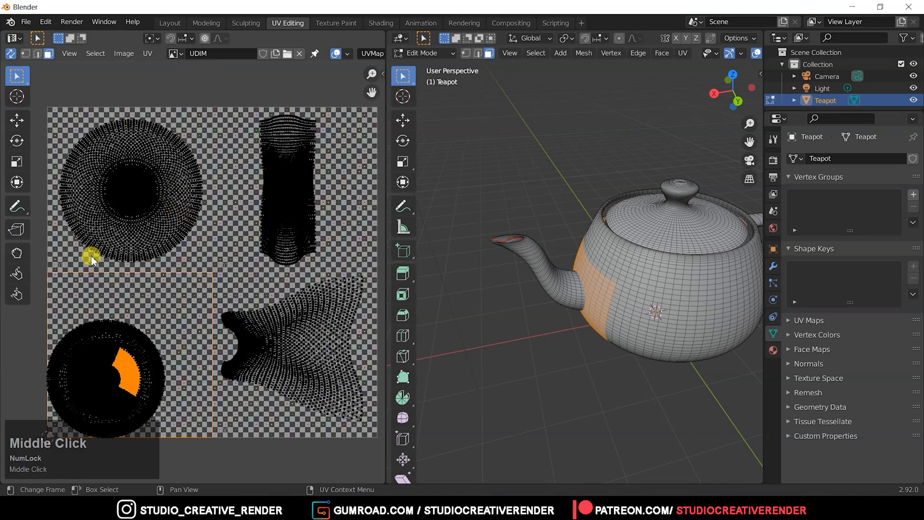
{"action": "middle_click_drag", "start_coordinate": [629, 244], "coordinate": [601, 276]}
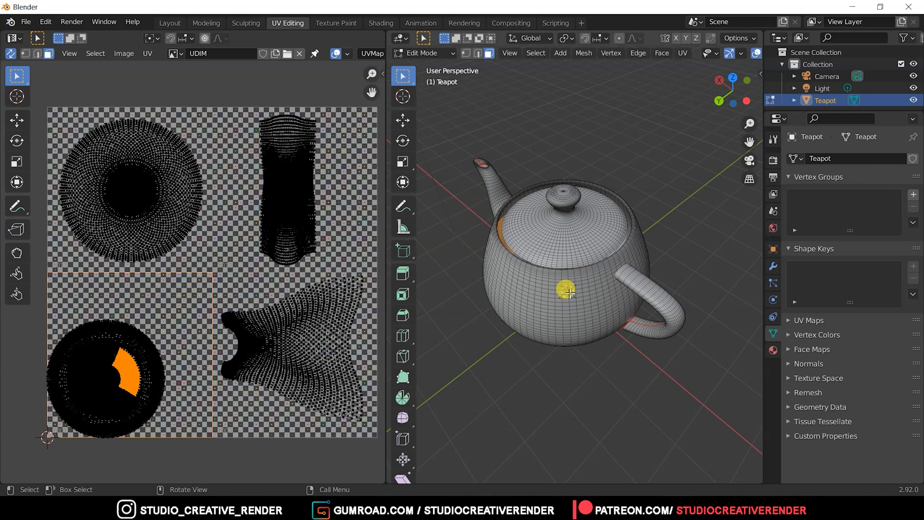
{"action": "middle_click", "coordinate": [588, 277]}
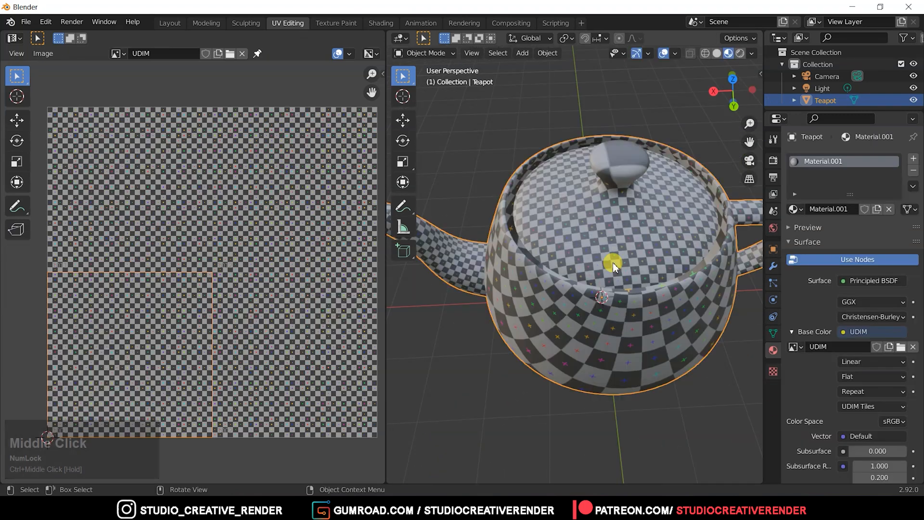